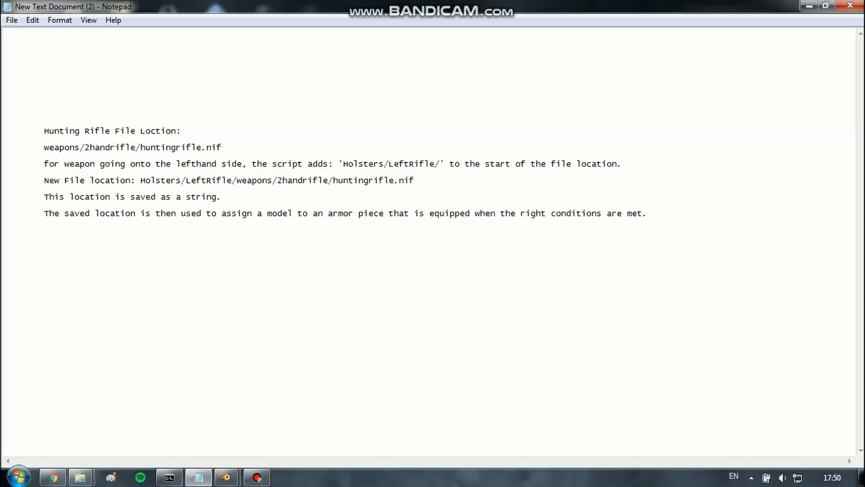
Review the hunting rifle's original file location, weapons/2handrifle/huntingrifle.nif, in the notes.
key("Down")
key("shift+Up")
left_click(49, 147)
left_click_drag(222, 148, 5, 148)
left_click(44, 148)
left_click_drag(44, 147, 222, 147)
left_click(141, 147)
left_click(222, 147)
left_click_drag(140, 148, 222, 148)
left_click(221, 147)
left_click_drag(44, 130, 111, 131)
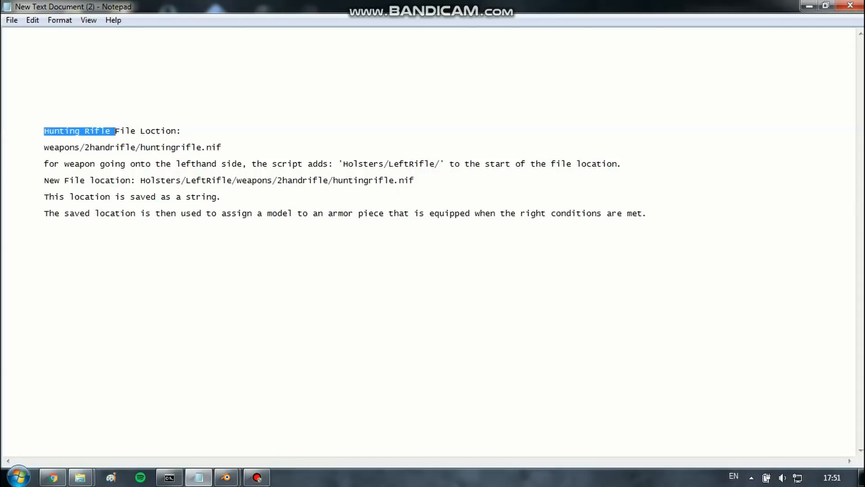
left_click(111, 131)
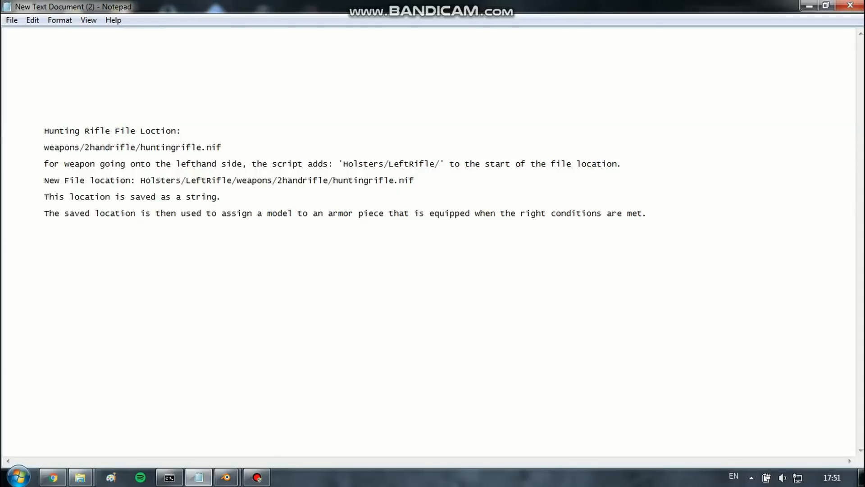
left_click_drag(222, 148, 4, 147)
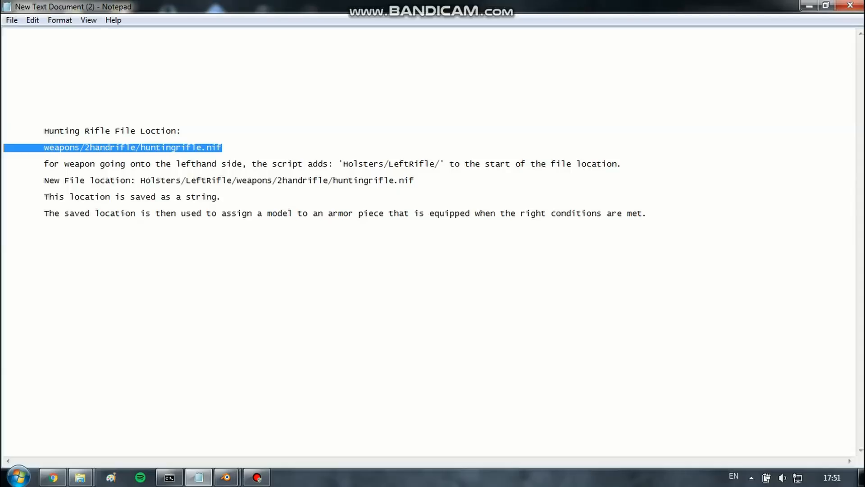
left_click(4, 123)
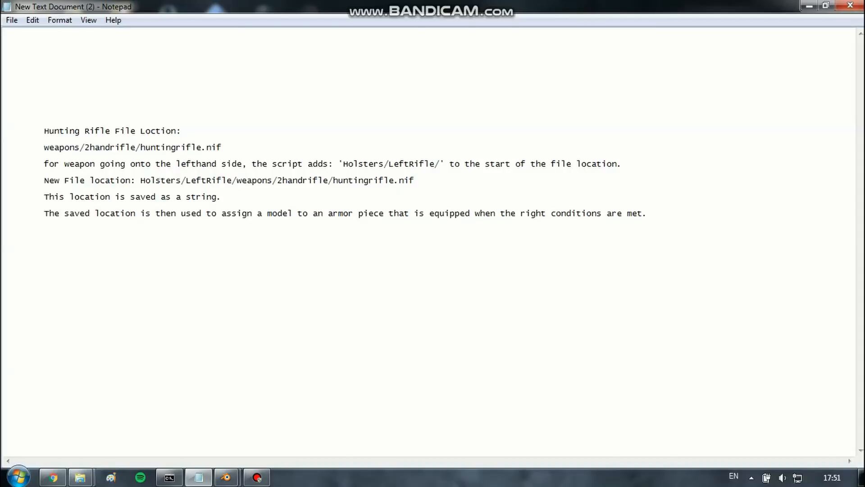
Examine the Holsters/LeftRifle/ prefix in the notes and the new hunting rifle file location saved as a string.
mouse_move(342, 164)
left_mouse_down()
mouse_move(440, 164)
mouse_move(353, 164)
mouse_move(345, 155)
left_mouse_up()
left_click(222, 147)
left_click_drag(415, 181, 141, 182)
left_click(140, 182)
left_click_drag(223, 197, 4, 198)
left_click(3, 197)
left_click_drag(236, 180, 414, 180)
left_click_drag(237, 180, 140, 180)
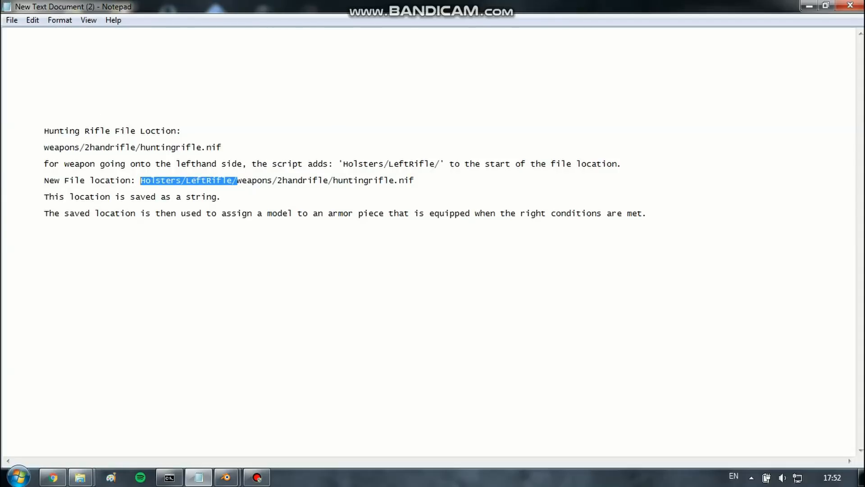
left_click(140, 180)
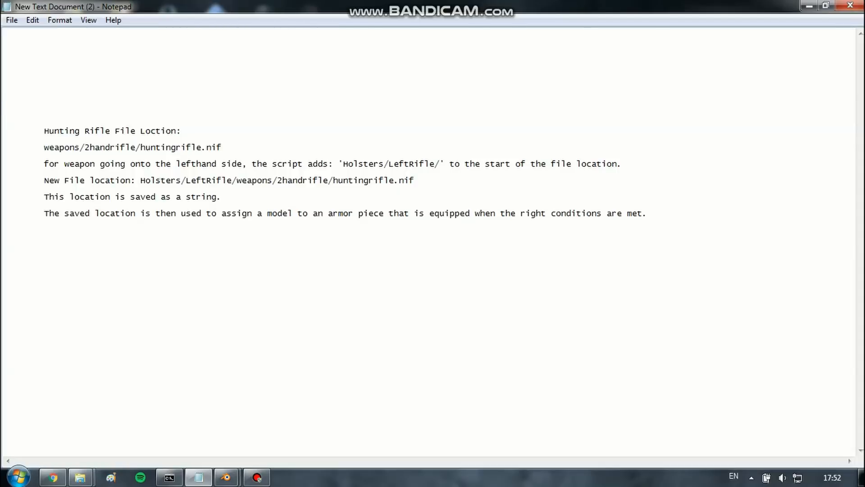
left_click_drag(415, 187, 140, 182)
left_click(140, 181)
Review the armor piece note alongside the original and new hunting rifle file locations.
left_click_drag(328, 213, 384, 213)
left_click(384, 214)
left_click_drag(222, 147, 141, 147)
left_click(182, 131)
left_click_drag(415, 180, 140, 180)
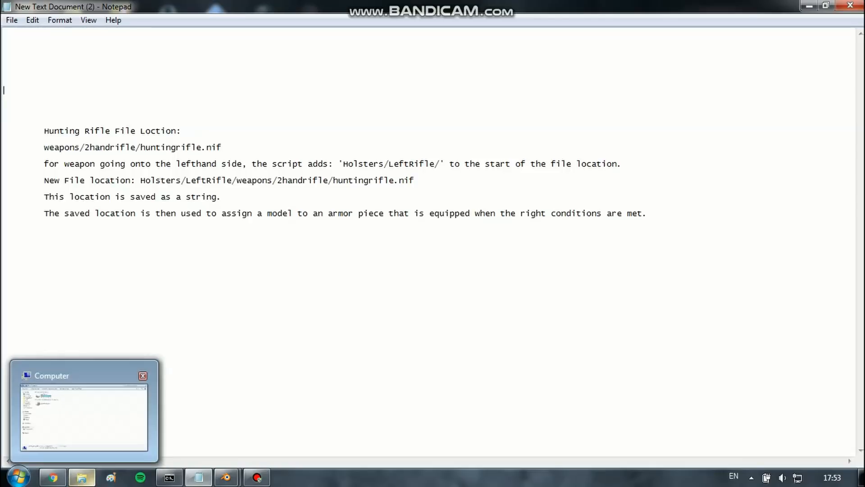
left_click_drag(410, 180, 145, 180)
left_click(145, 180)
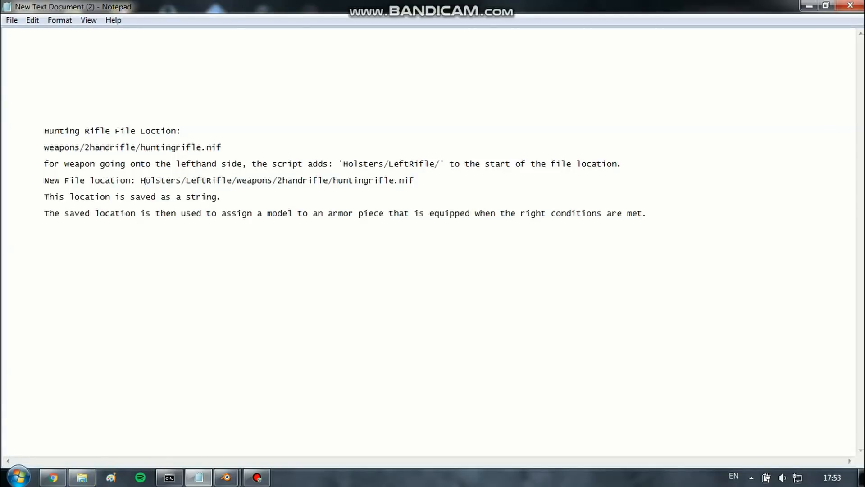
Switch to Windows Explorer and open the Fallout New Vegas folder in C:\Program Files (x86)\Steam\steamapps\common.
left_click(82, 477)
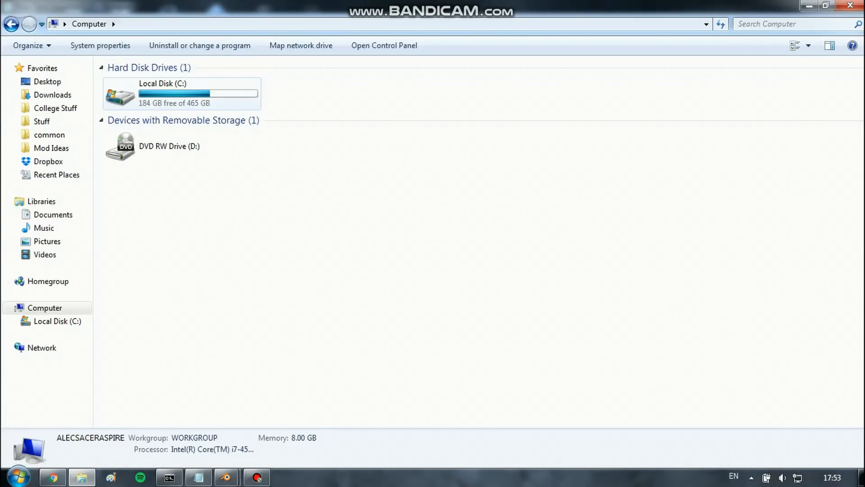
double_click(180, 92)
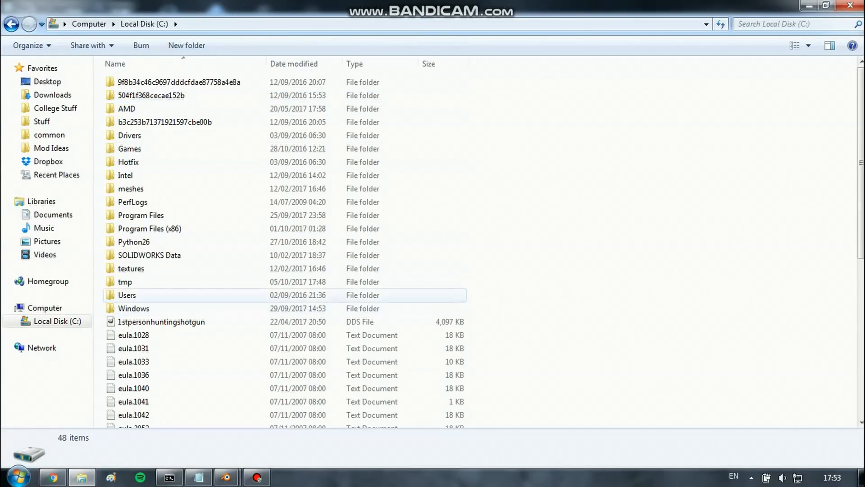
double_click(149, 228)
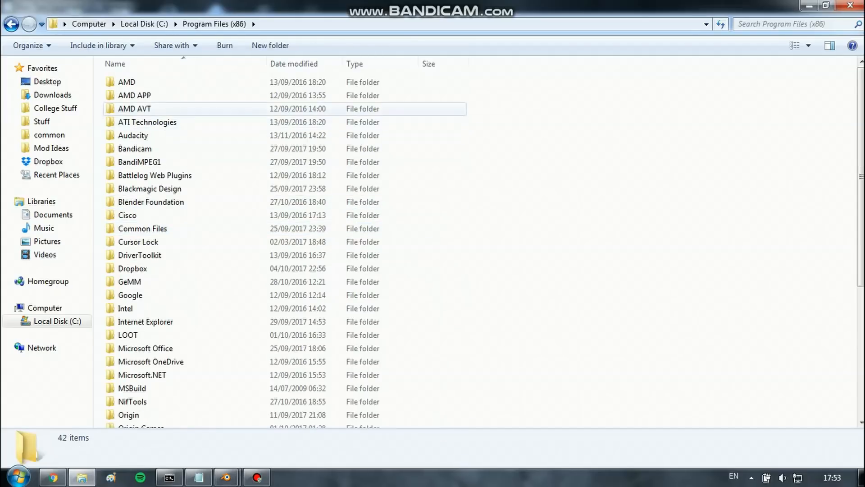
scroll(180, 310, "down", 5)
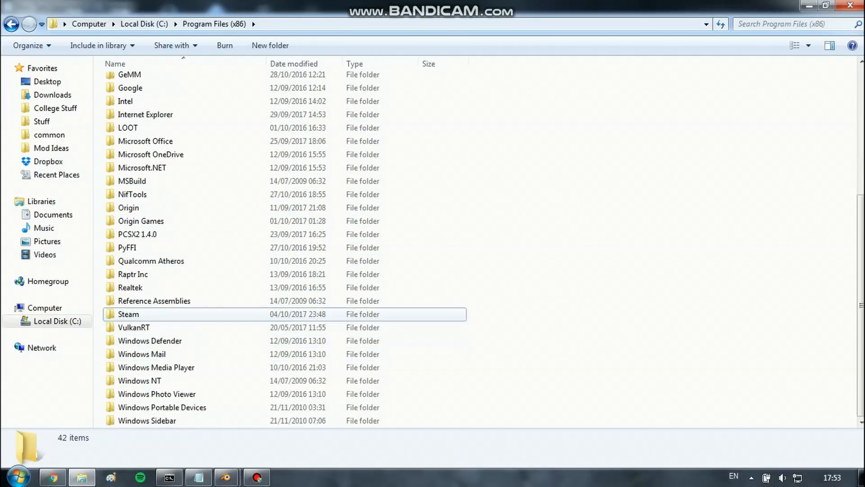
double_click(129, 314)
double_click(135, 321)
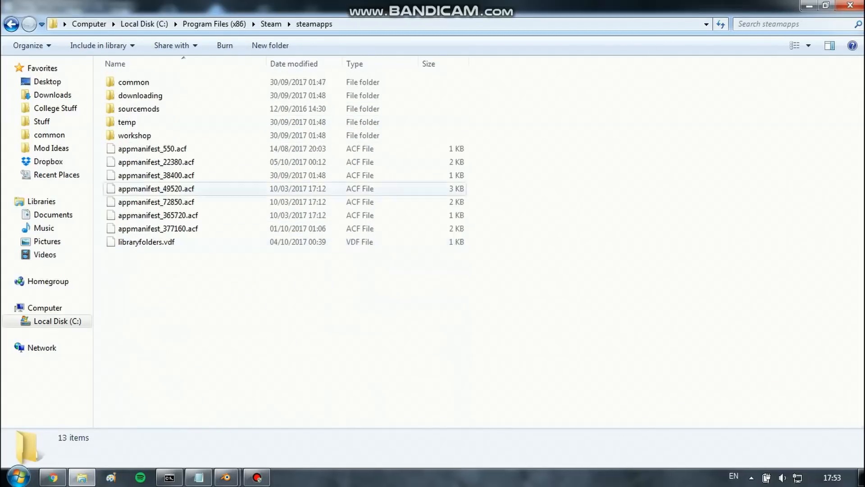
left_click(133, 82)
double_click(133, 82)
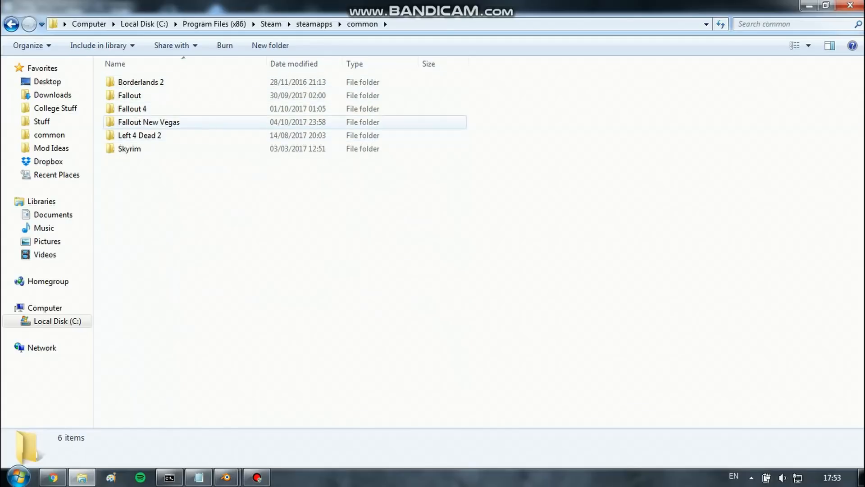
double_click(144, 121)
Open the Data\Meshes\weapons\2handrifle folder inside Fallout New Vegas.
left_click(126, 82)
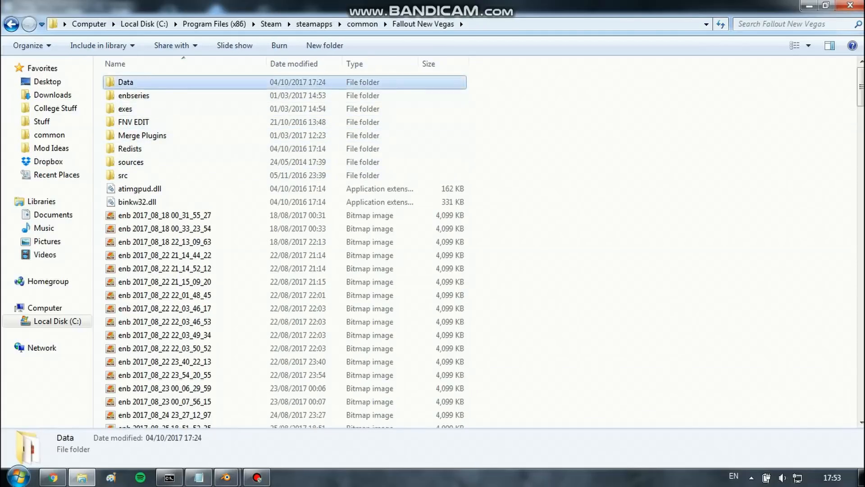
double_click(125, 82)
double_click(130, 241)
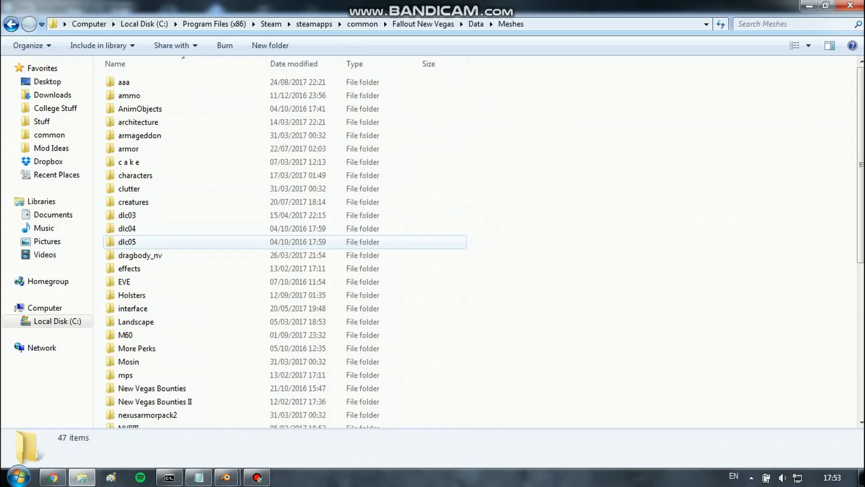
scroll(180, 244, "down", 7)
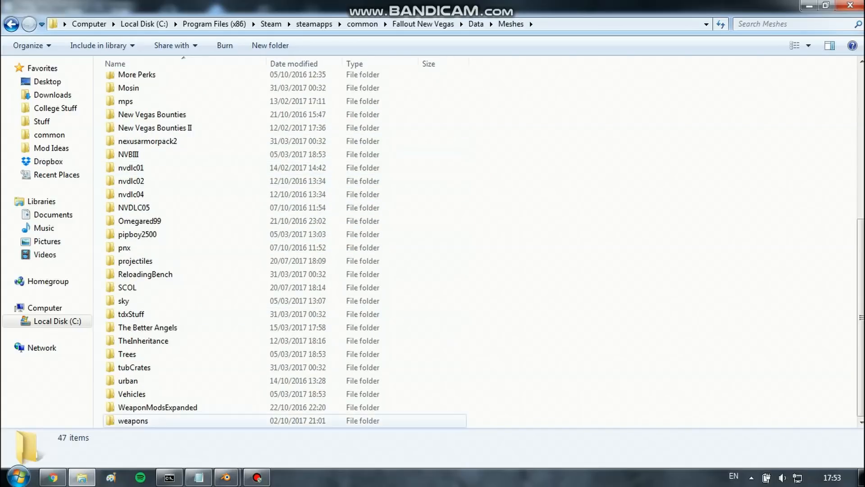
double_click(128, 416)
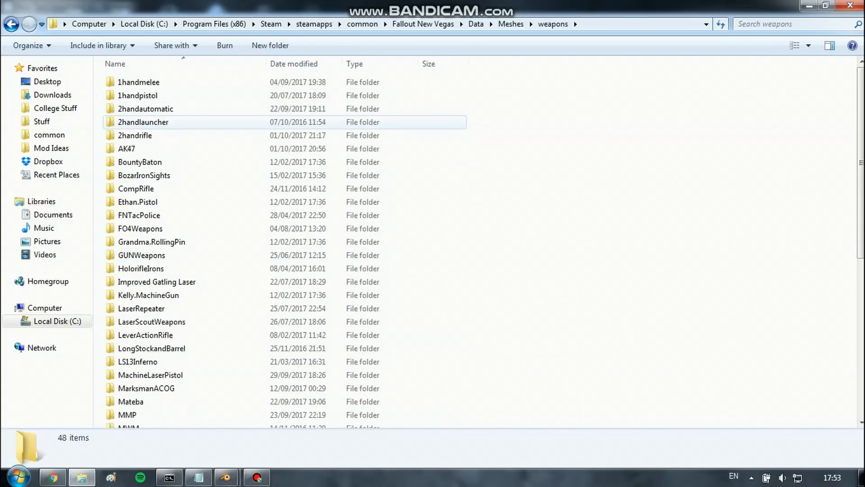
double_click(135, 135)
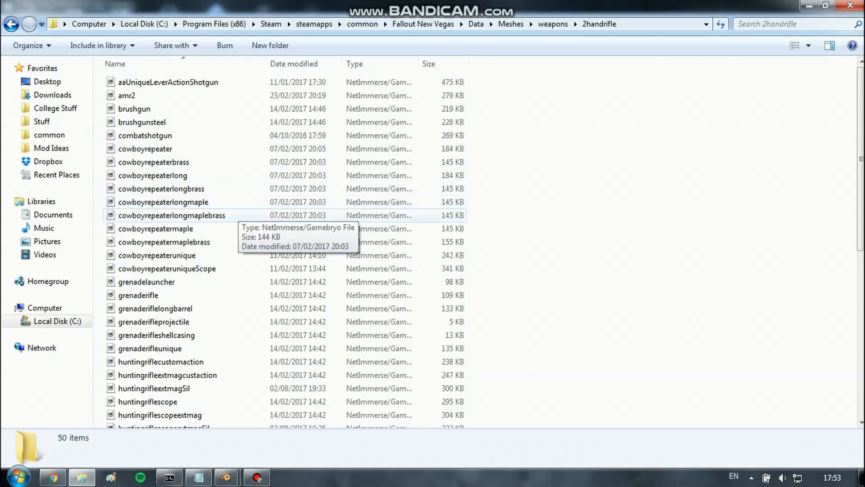
Look through the 2handrifle meshes and open the brushgun file in NifSkope.
scroll(284, 248, "down", 8)
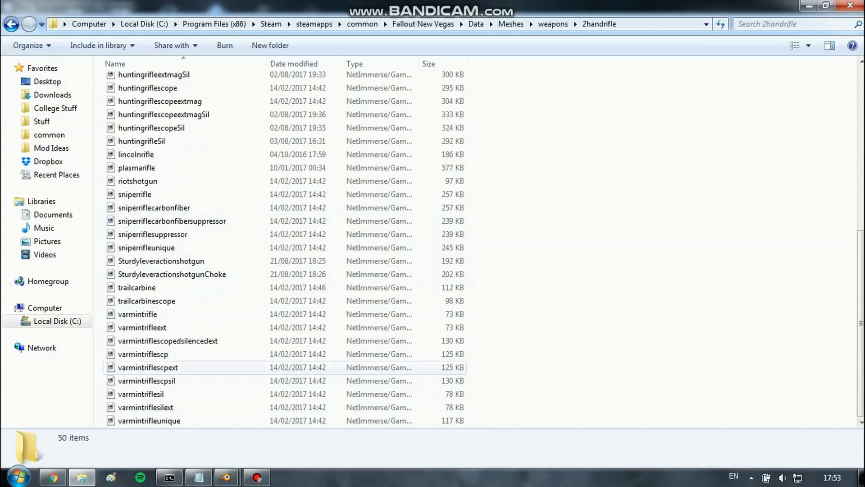
scroll(284, 315, "up", 8)
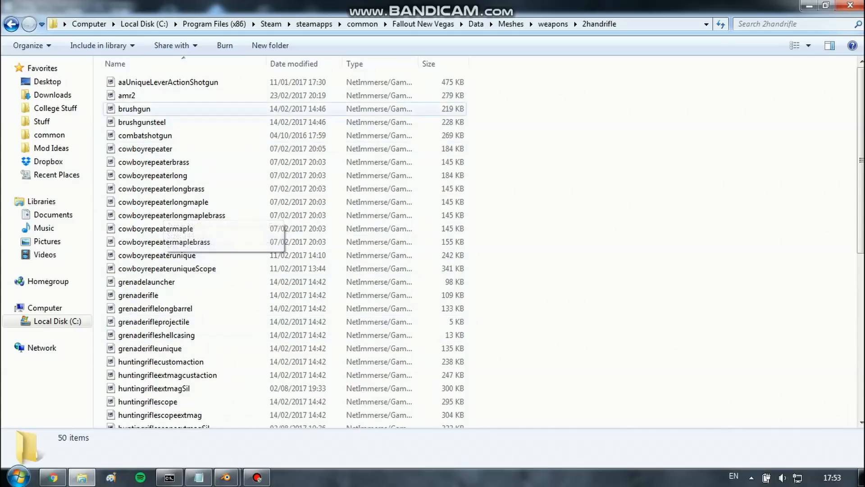
left_click(134, 109)
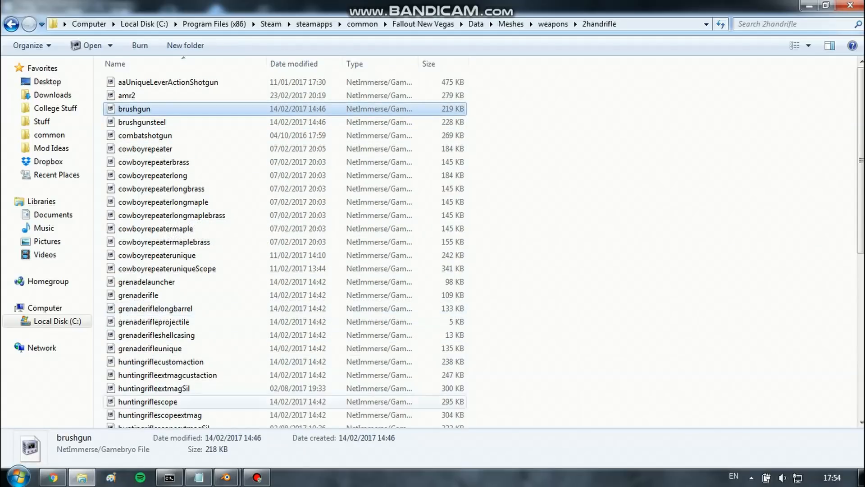
Inspect the brushgun model from several angles and distances, and close NifSkope.
scroll(569, 181, "up", 13)
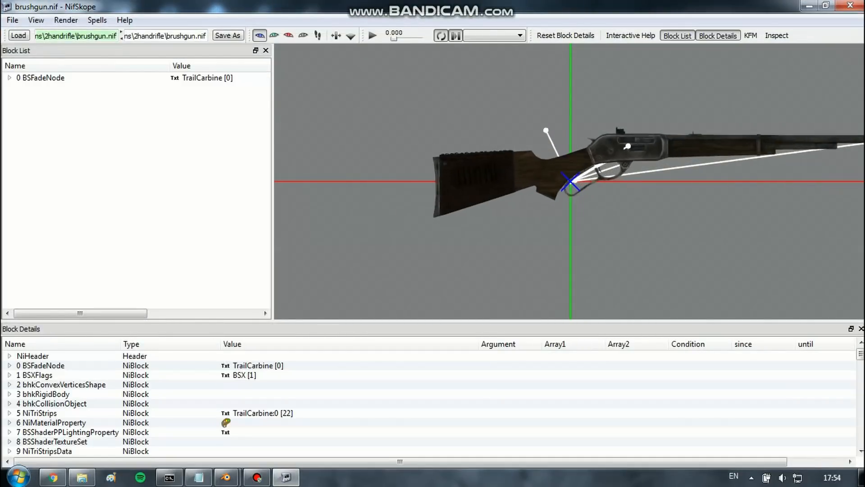
middle_click_drag(569, 182, 480, 224)
left_click_drag(479, 224, 511, 260)
mouse_move(549, 193)
left_mouse_down()
mouse_move(613, 145)
mouse_move(581, 211)
mouse_move(560, 203)
mouse_move(561, 156)
mouse_move(614, 252)
mouse_move(536, 202)
left_mouse_up()
left_click(564, 198)
scroll(563, 198, "down", 10)
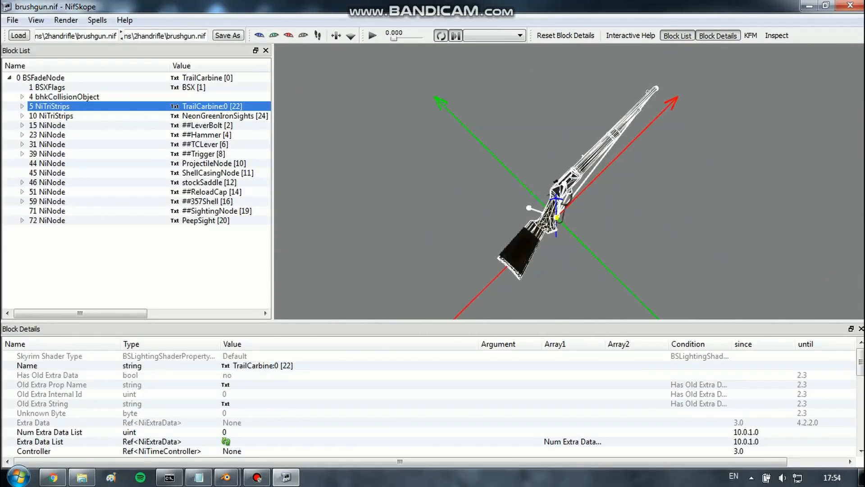
left_click(536, 203)
scroll(536, 203, "up", 8)
middle_click_drag(537, 202, 455, 275)
scroll(455, 275, "down", 3)
scroll(455, 275, "down", 2)
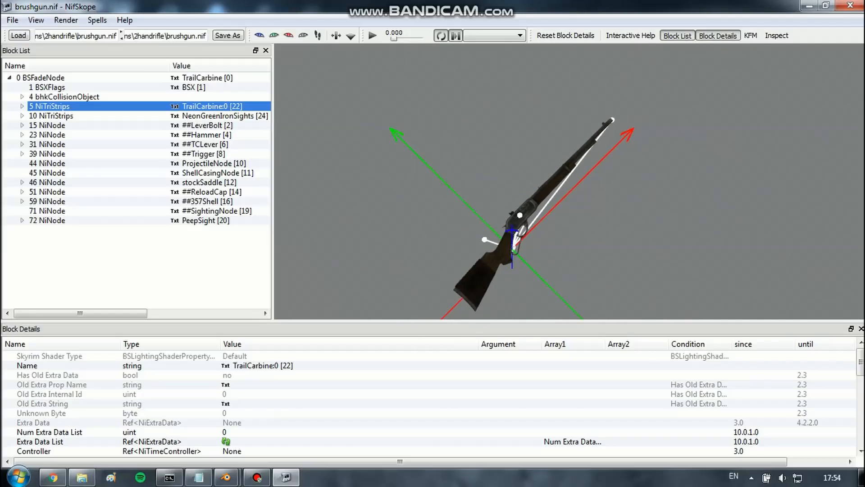
left_click_drag(455, 274, 539, 164)
left_click(850, 6)
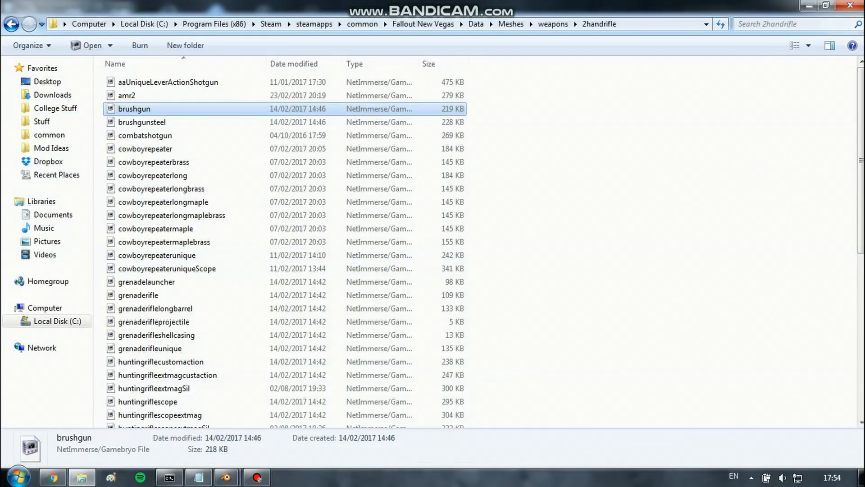
Go back to the Meshes folder and open its Holsters subfolder.
left_click(518, 239)
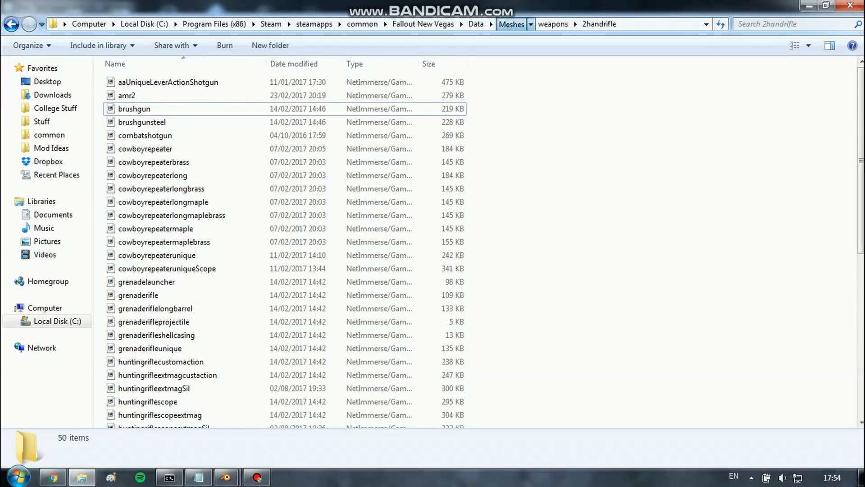
left_click(511, 24)
scroll(284, 262, "up", 7)
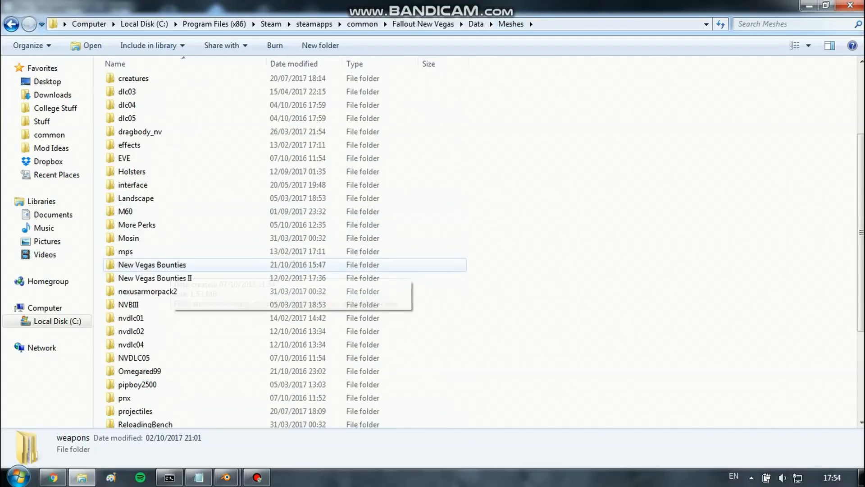
scroll(180, 252, "down", 1)
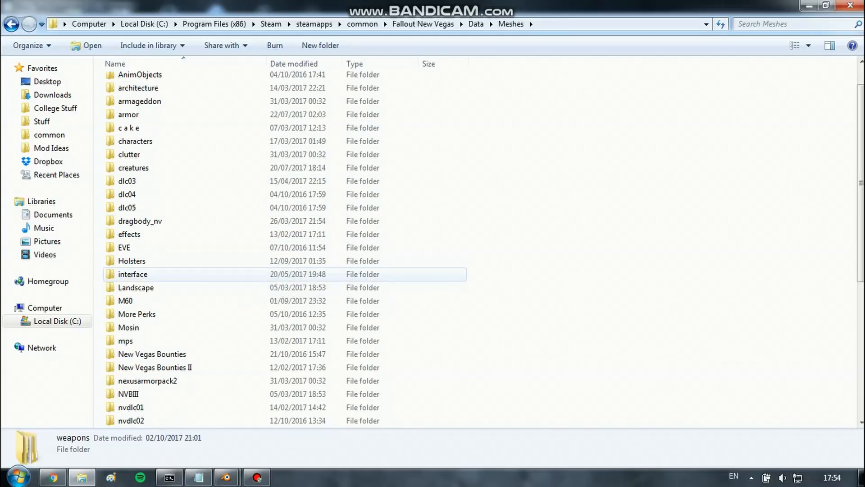
left_click(132, 260)
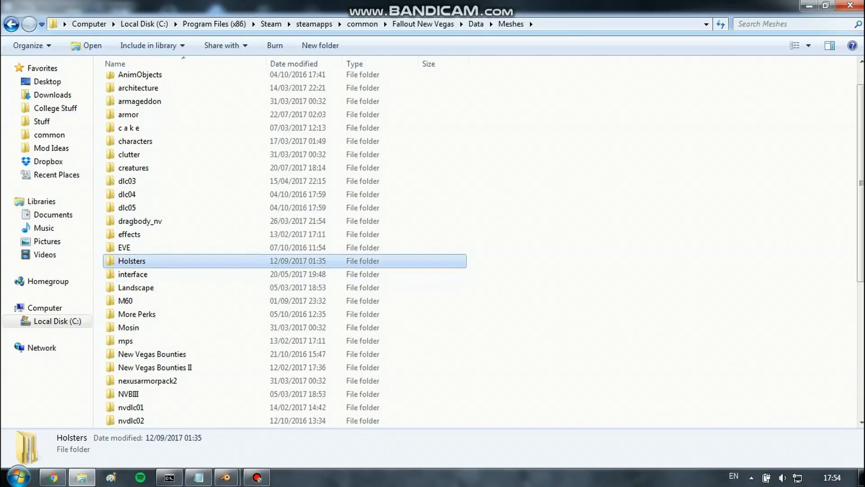
double_click(131, 261)
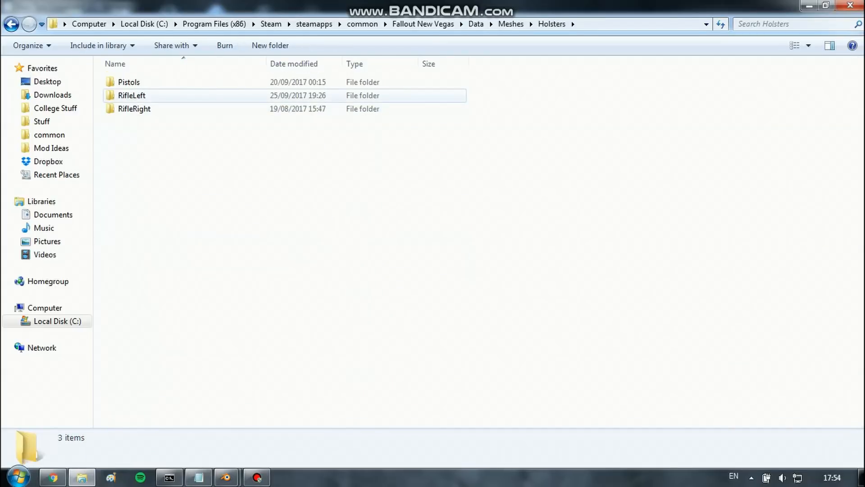
Check the contents of the Pistols holster folder, return to Holsters and open the RifleLeft folder.
left_click(135, 96)
left_click(135, 109)
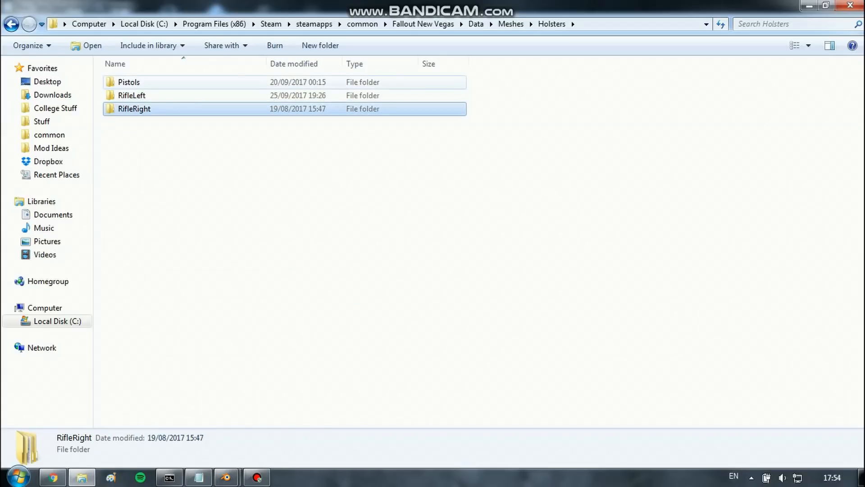
double_click(129, 82)
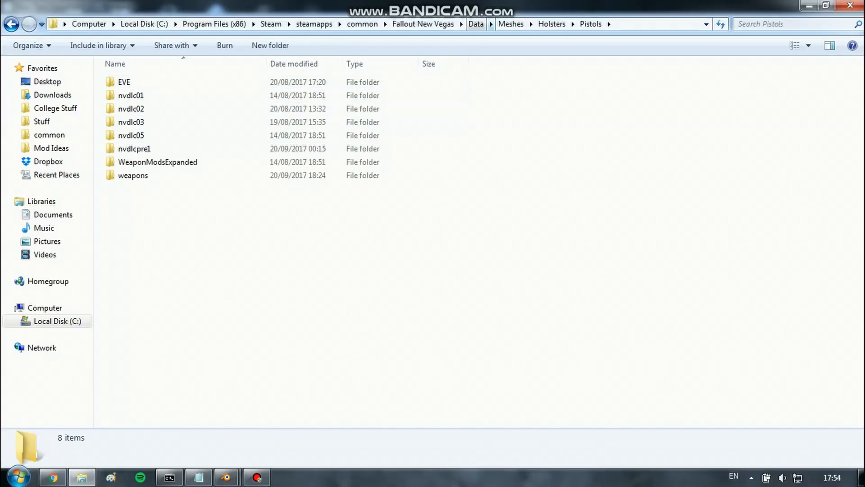
left_click(552, 23)
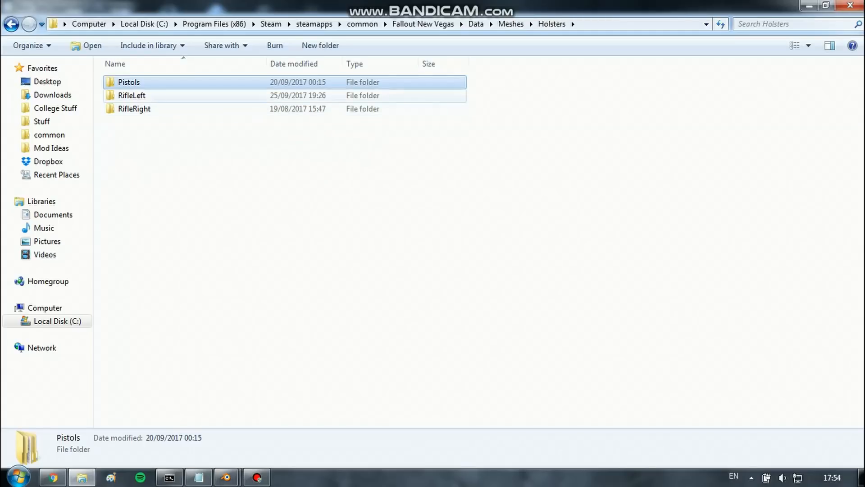
double_click(131, 95)
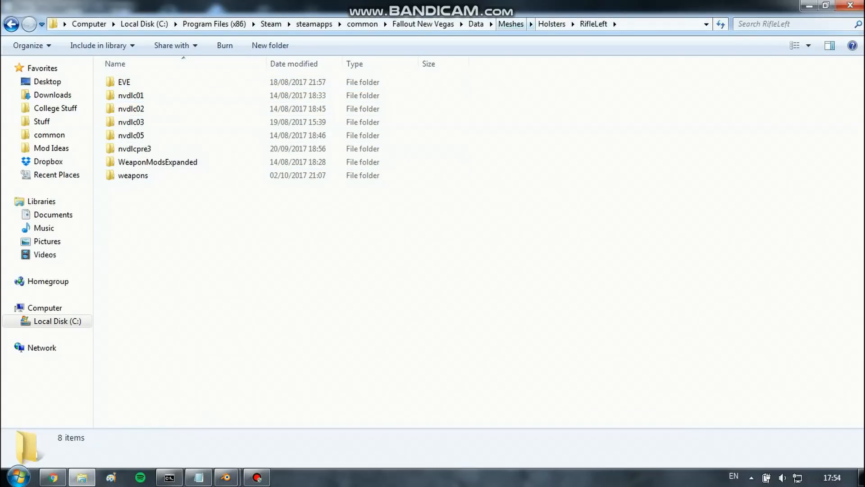
Return to the Meshes folder, open its weapons subfolder and look through the weapon folders, including 2handrifle.
left_click(511, 23)
scroll(284, 228, "down", 7)
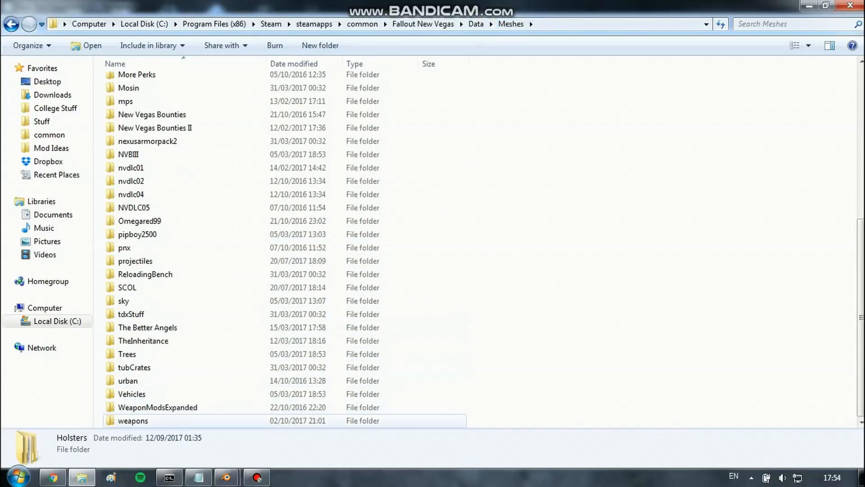
double_click(131, 415)
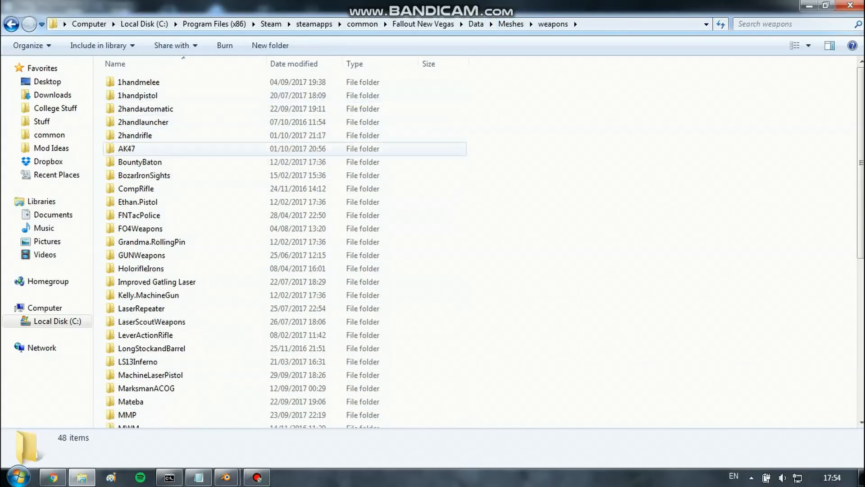
left_click(140, 137)
scroll(207, 247, "down", 6)
scroll(207, 247, "down", 2)
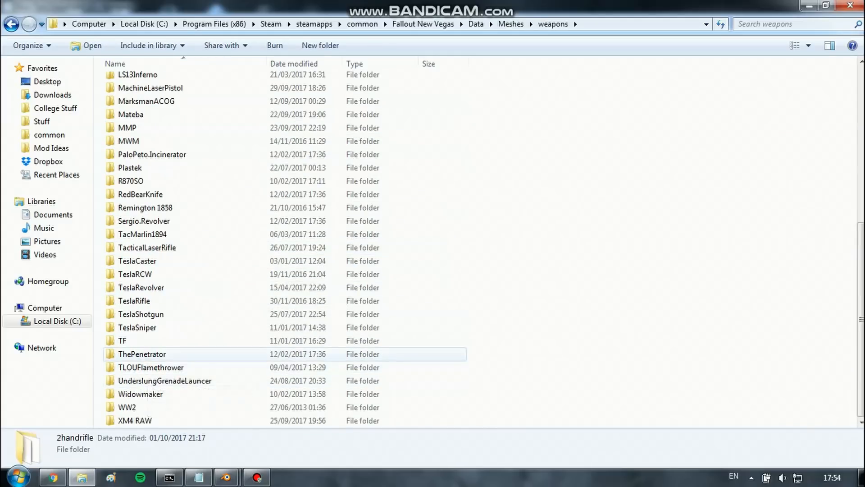
scroll(225, 251, "up", 7)
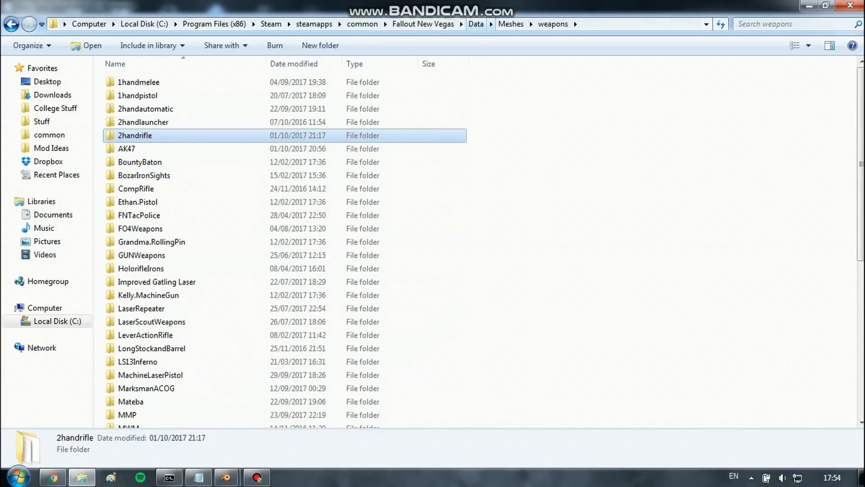
Go back to the Meshes folder and open the RifleLeft folder inside Holsters.
left_click(511, 24)
scroll(288, 235, "up", 5)
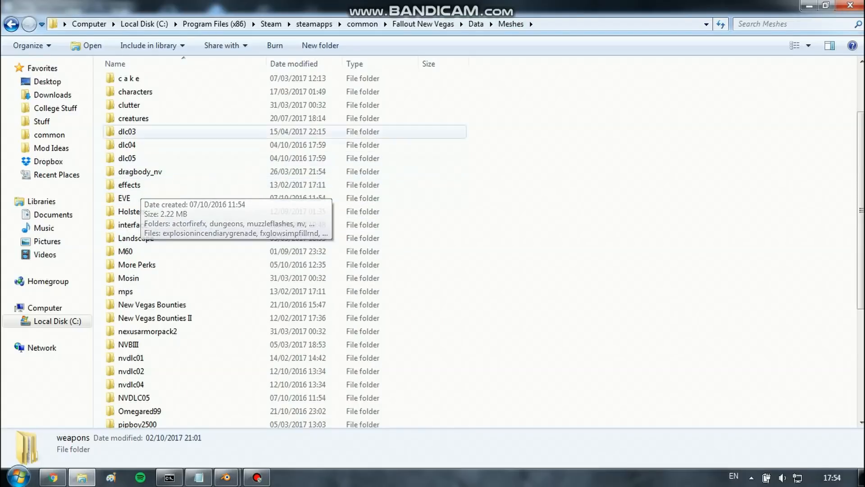
scroll(217, 225, "up", 2)
left_click(132, 294)
double_click(131, 295)
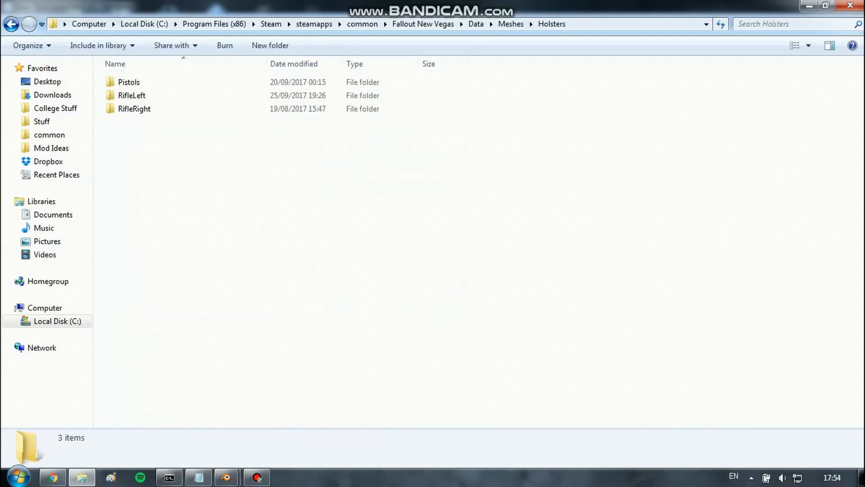
double_click(132, 96)
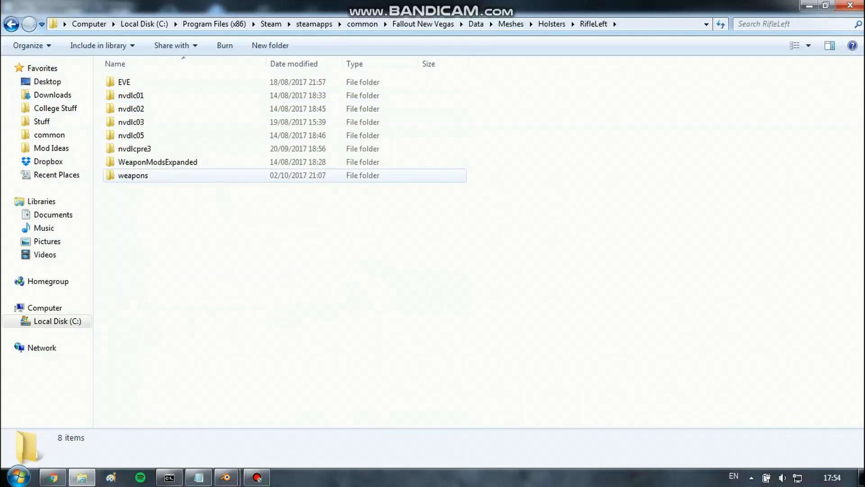
Open the huntingrifle mesh from the weapons\2handrifle folder of RifleLeft in NifSkope.
double_click(133, 175)
double_click(131, 95)
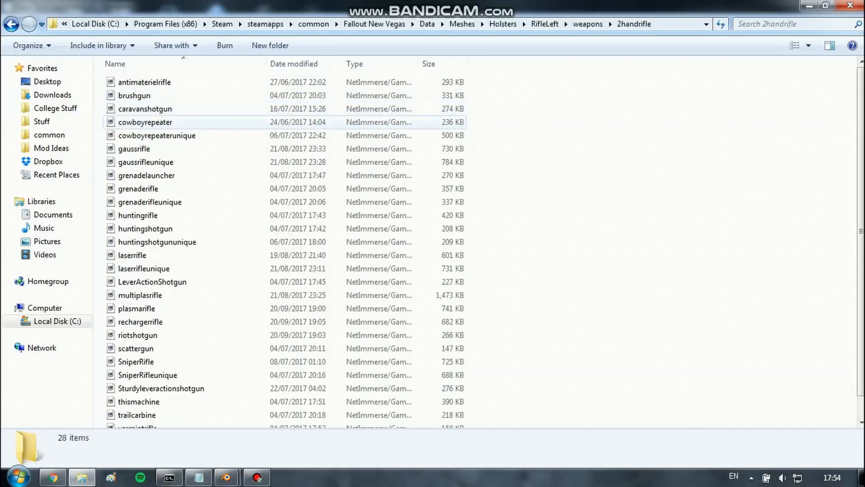
scroll(153, 180, "down", 1)
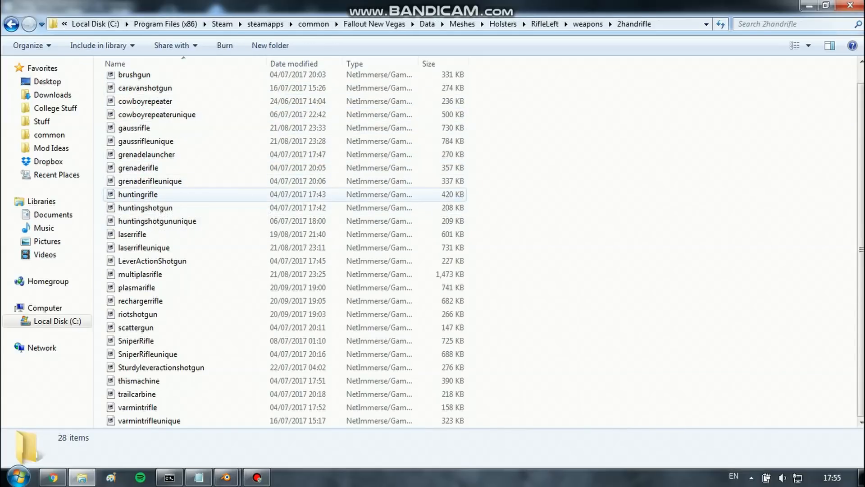
left_click(151, 195)
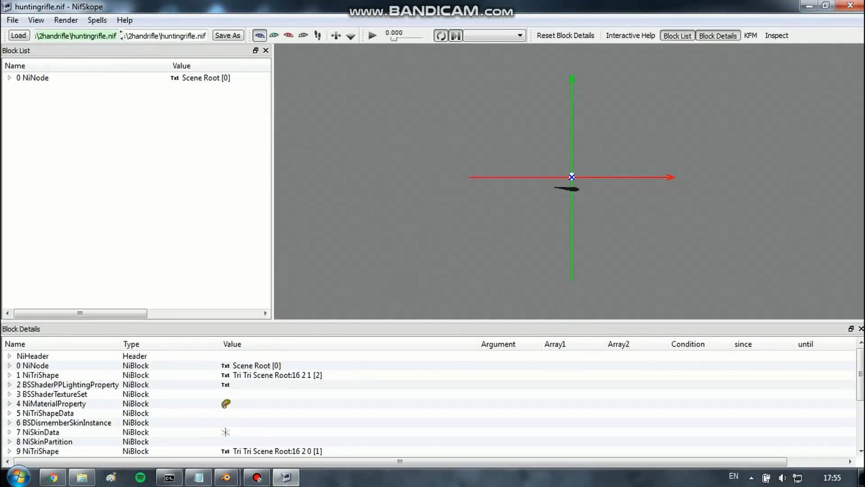
Inspect the holstered hunting rifle model and its Bip01 Spine2 node from different angles and distances.
scroll(569, 181, "up", 10)
left_click_drag(568, 181, 630, 143)
scroll(569, 135, "down", 8)
left_click(577, 159)
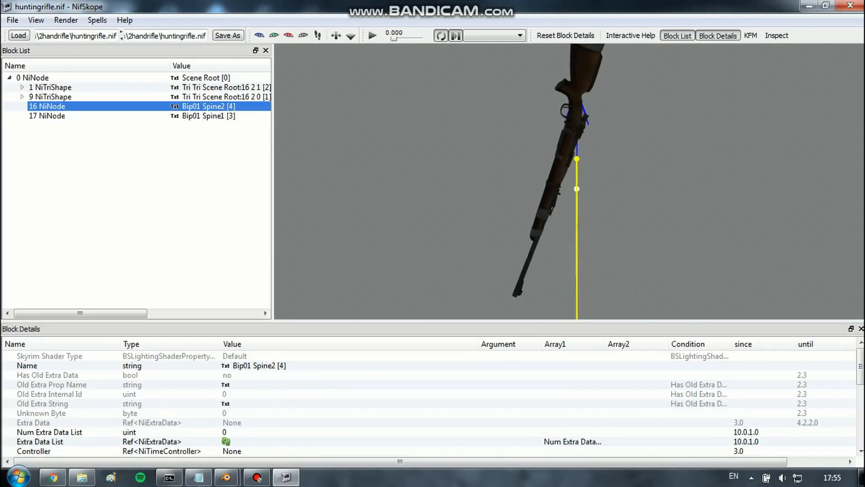
left_click(604, 163)
left_click(274, 35)
scroll(569, 181, "down", 1)
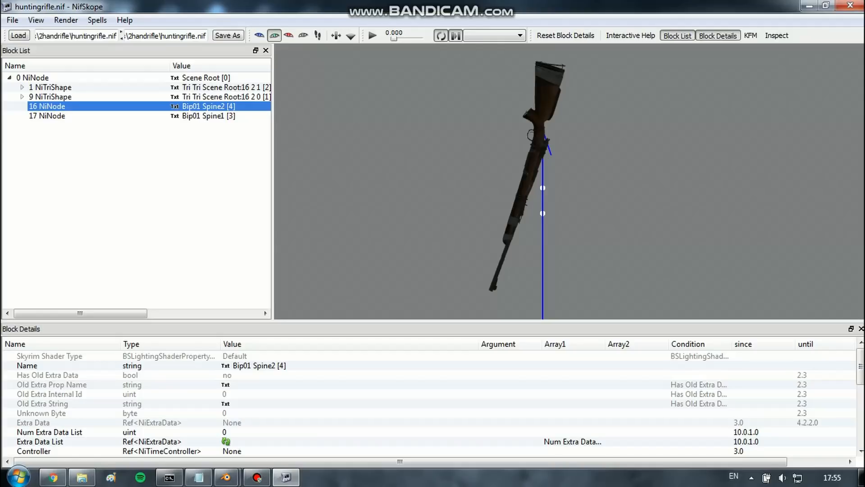
Highlight the rifle's second NiTriShape block in the model and close NifSkope.
left_click(50, 97)
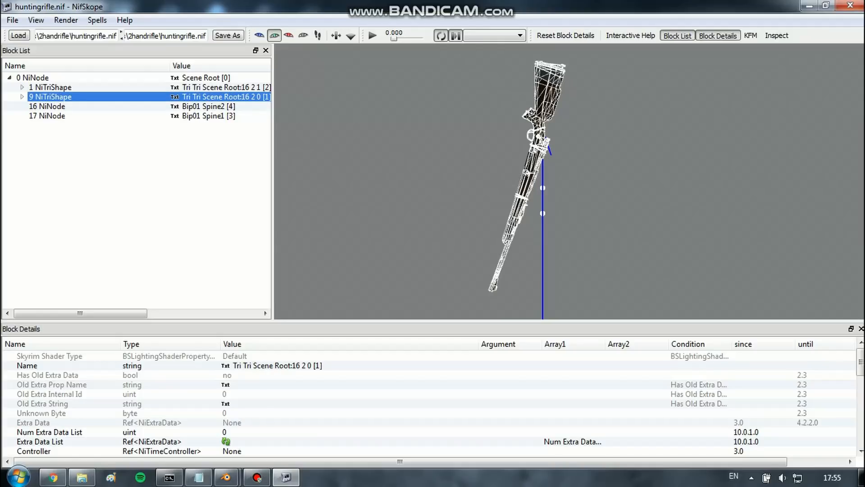
left_click(603, 172)
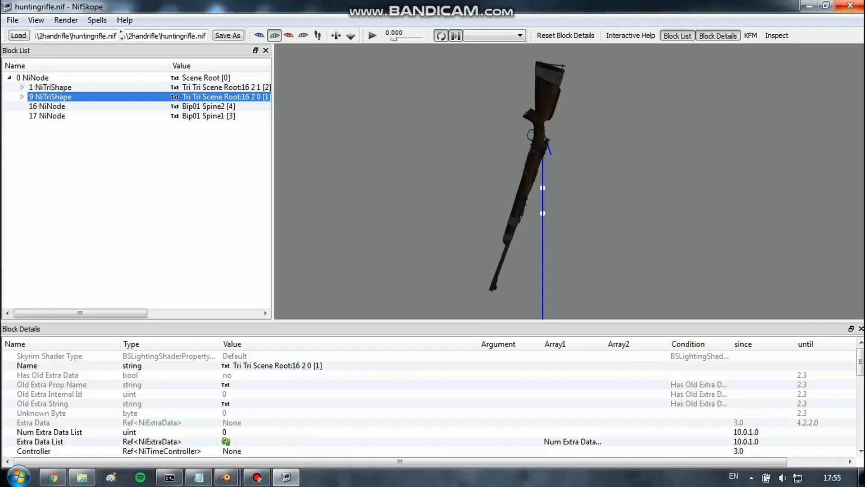
left_click(850, 6)
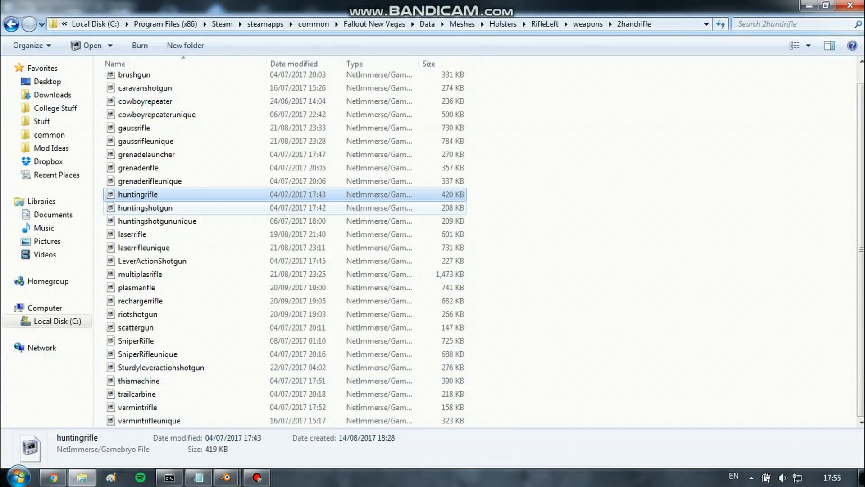
Switch to Blender and delete every object in the default scene.
mouse_move(226, 477)
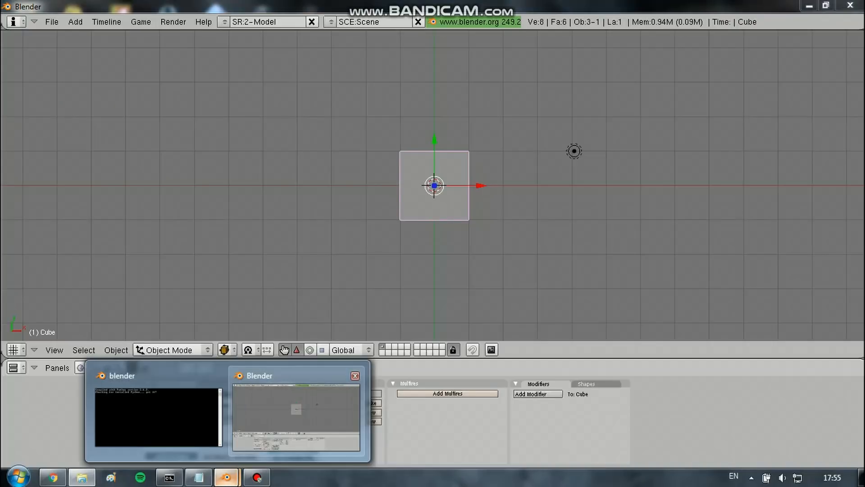
left_click(293, 415)
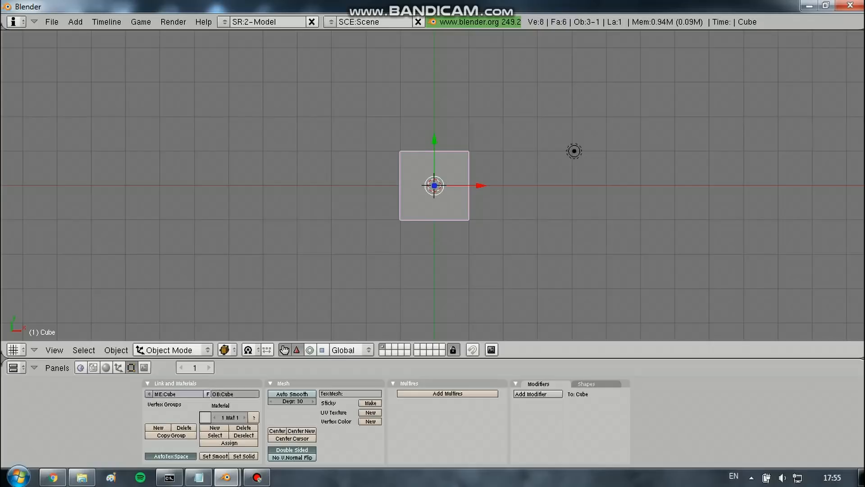
key("a")
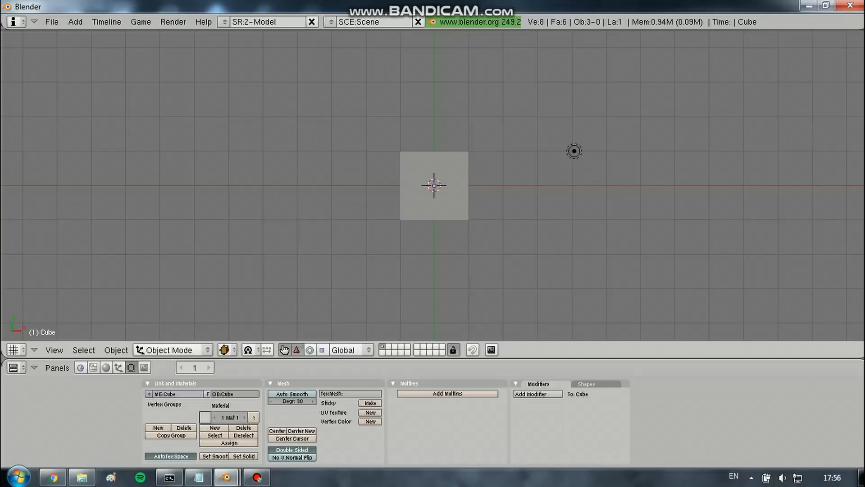
key("a")
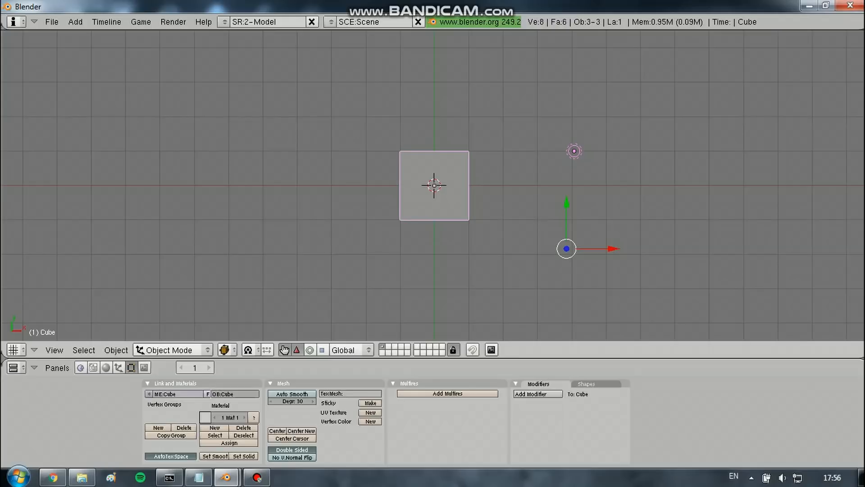
scroll(433, 184, "down", 4)
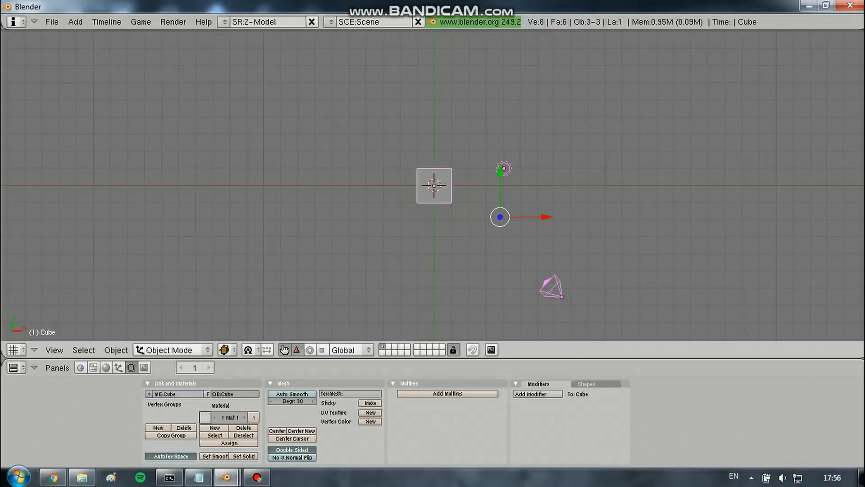
key("x")
key("Return")
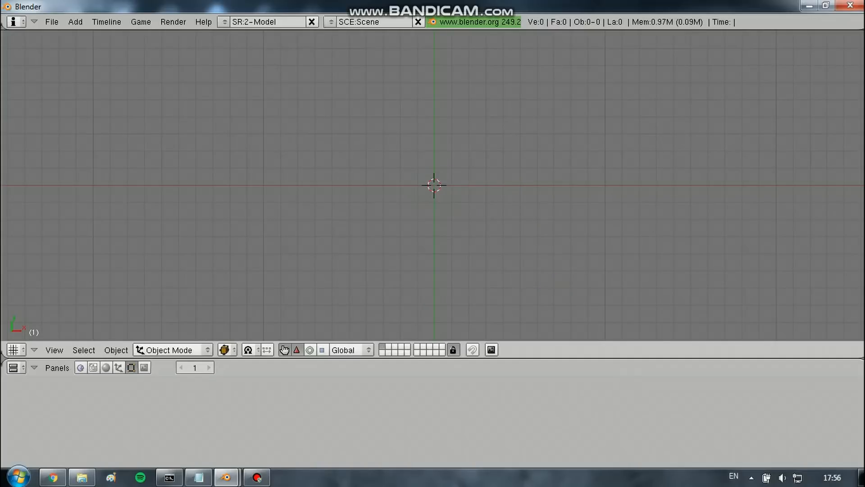
Start a NetImmerse/Gamebryo (.nif & .kf & .egm) import to choose a mesh file.
left_click(52, 22)
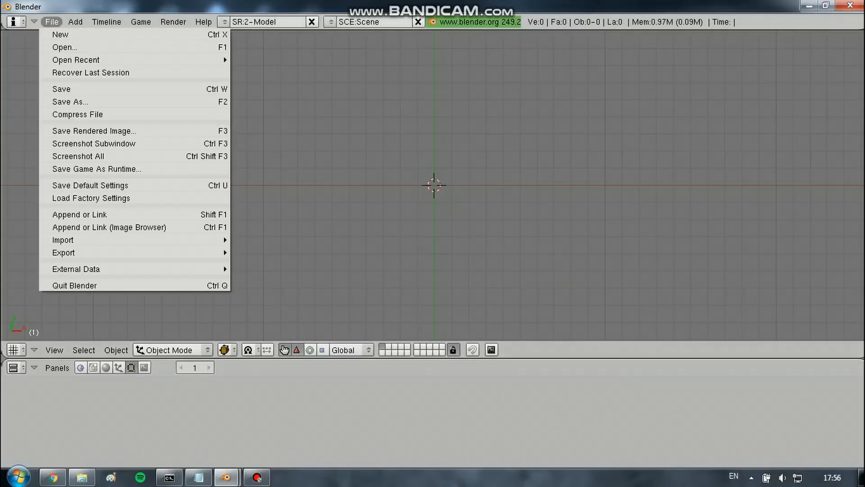
mouse_move(63, 240)
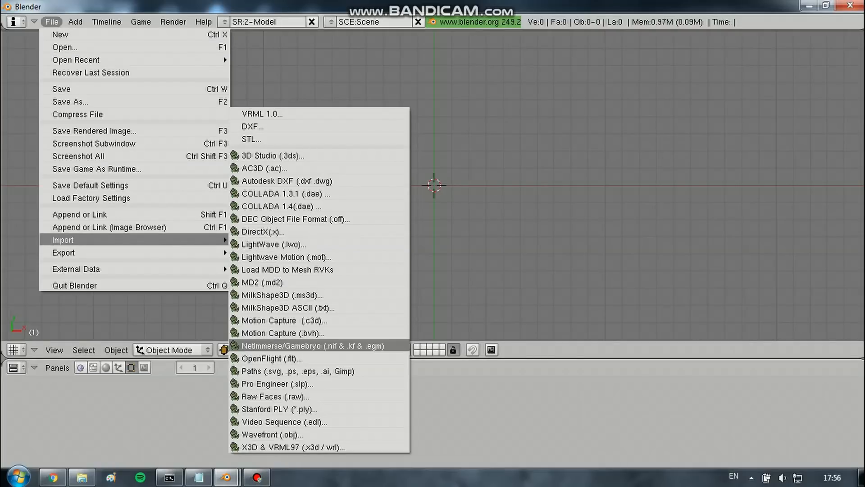
left_click(298, 346)
Copy the full path of the RifleLeft\weapons\2handrifle folder from Windows Explorer and return to Blender.
left_click(82, 477)
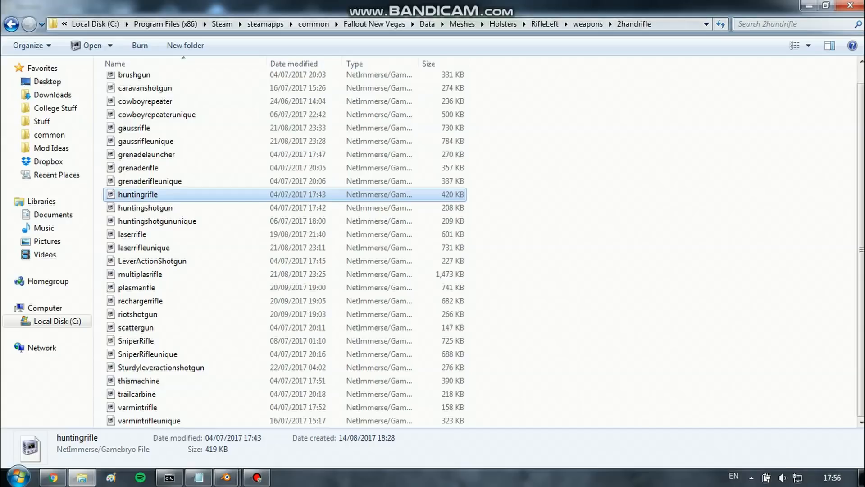
key("Up")
key("Down")
key("alt+d")
key("ctrl+c")
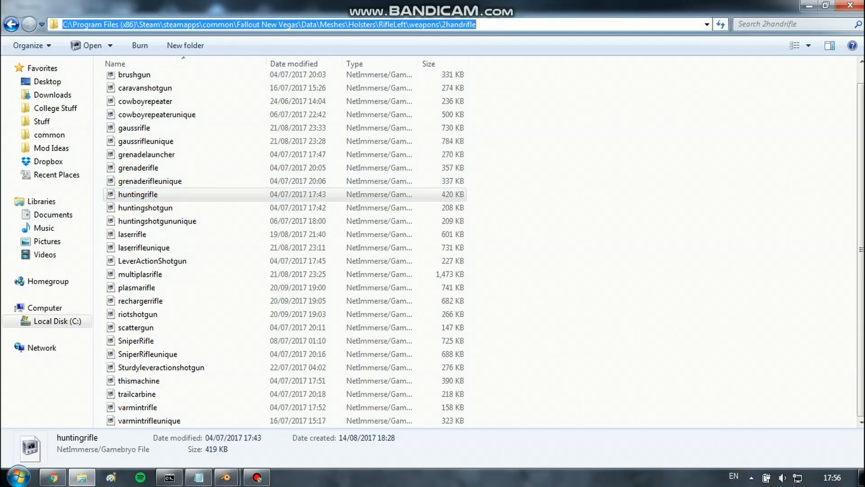
right_click(463, 21)
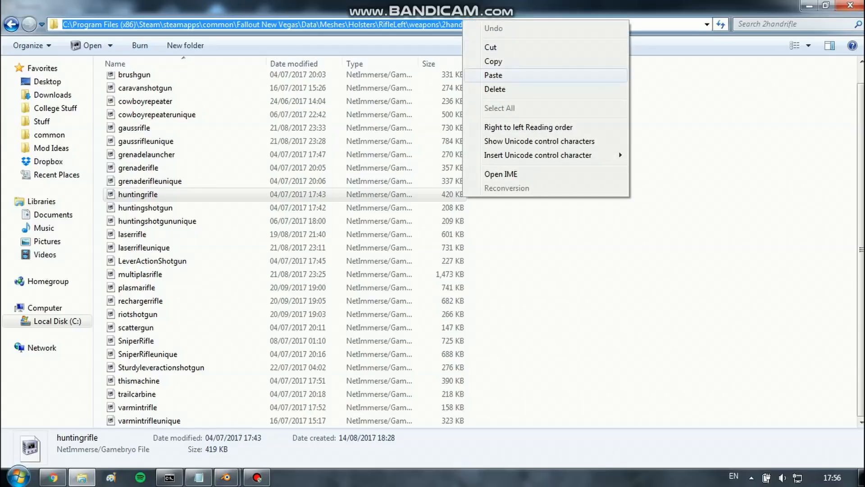
left_click(493, 61)
left_click(809, 5)
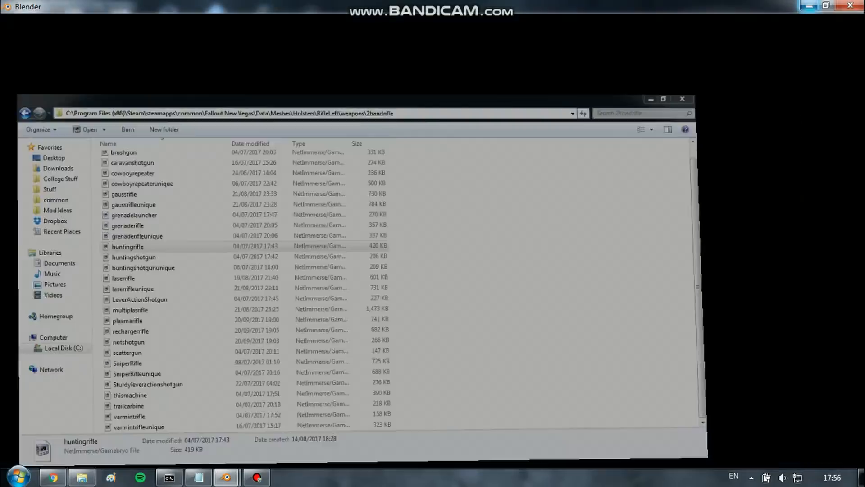
Import huntingrifle.nif from the copied 2handrifle folder path with Apply Skin Deformation enabled in the NIF import options.
left_click(451, 46)
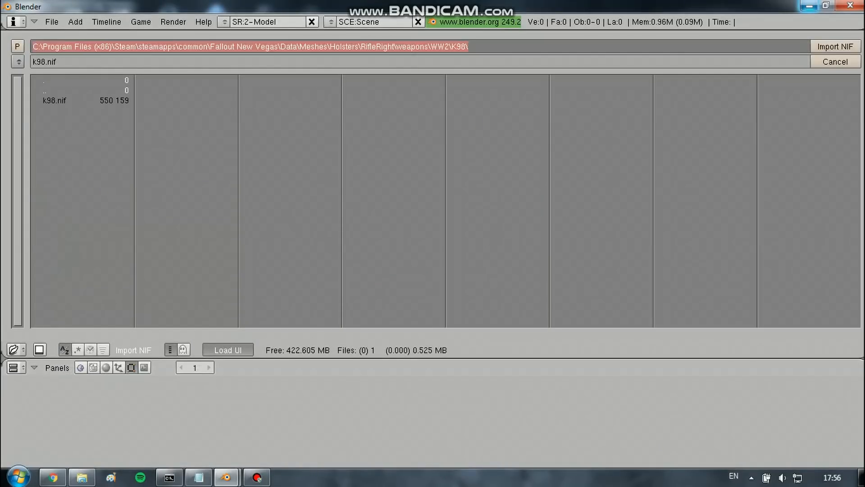
key("ctrl+v")
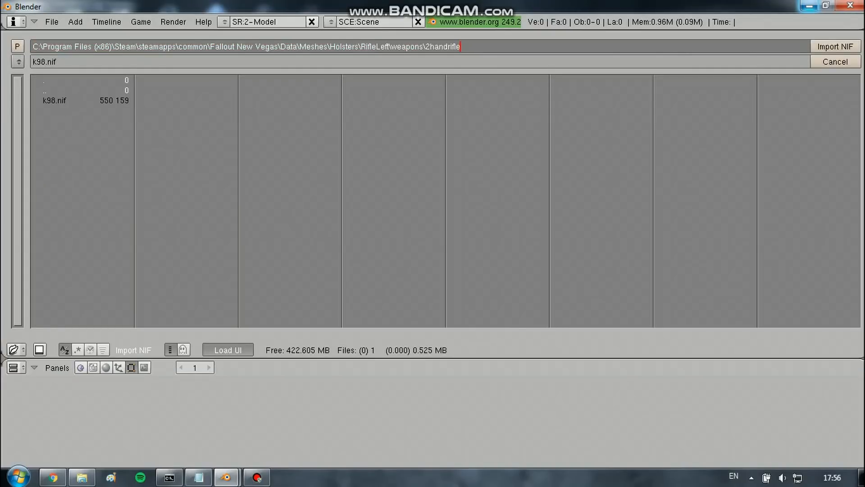
key("Return")
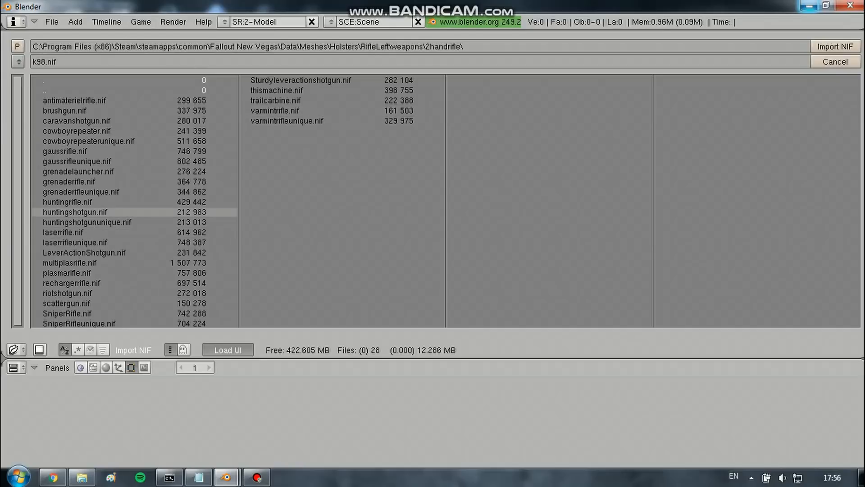
left_click(68, 201)
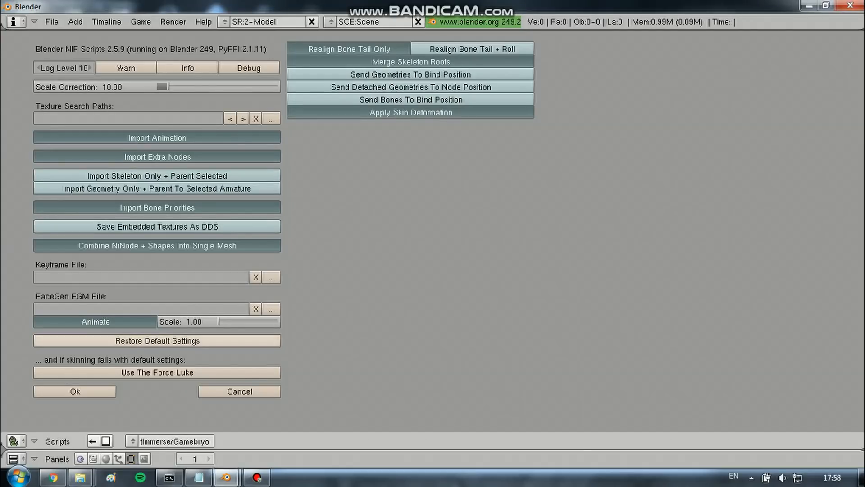
left_click(75, 391)
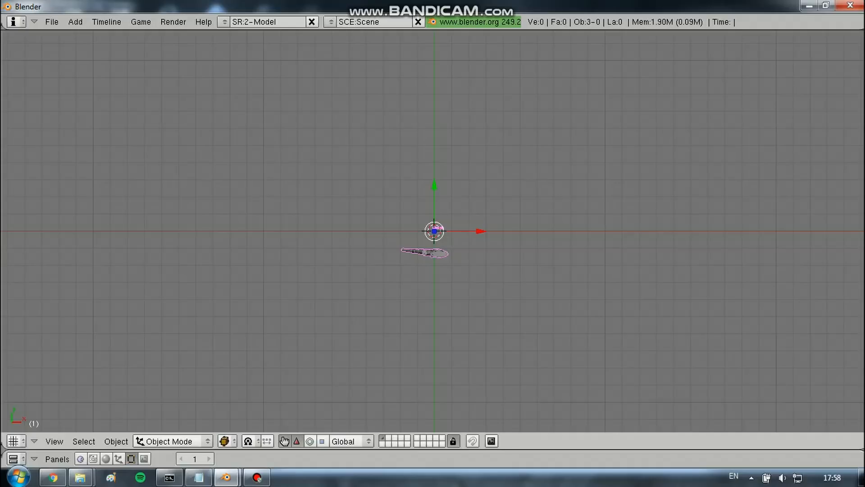
View the imported hunting rifle at an angle and centre the view on it.
scroll(433, 231, "up", 5)
scroll(432, 231, "down", 4)
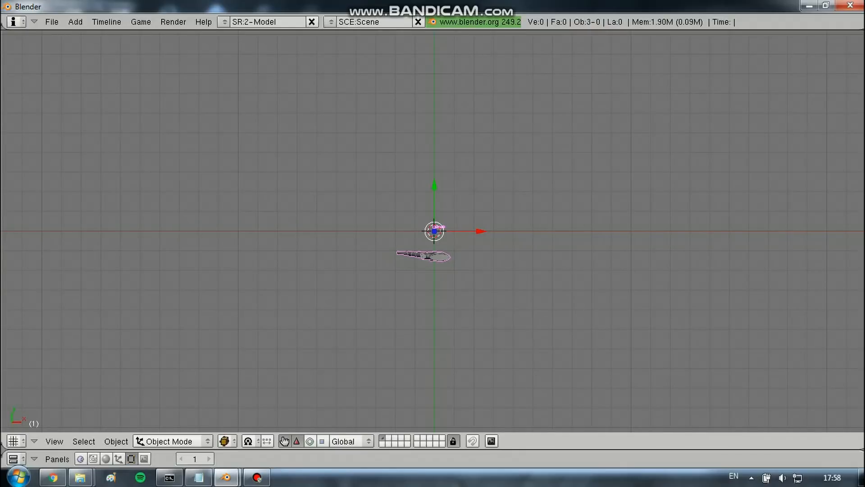
middle_click_drag(432, 270, 451, 187)
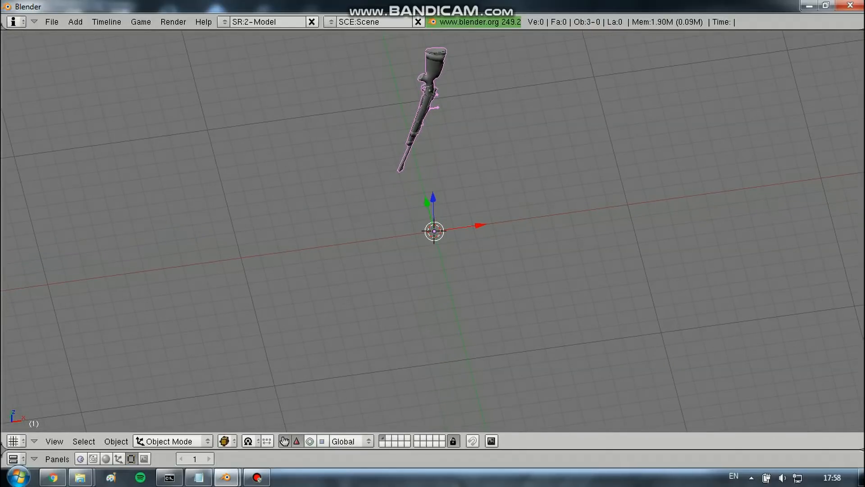
key("period")
key("KP_Decimal")
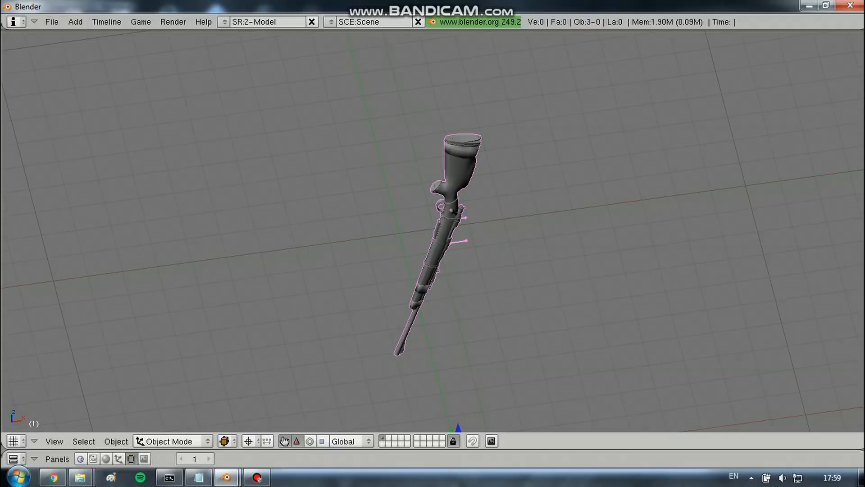
Deselect everything and start another NetImmerse/Gamebryo import, browsing to the game's Data\Meshes\weapons\2handrifle folder.
mouse_move(451, 253)
middle_mouse_down()
mouse_move(397, 194)
mouse_move(347, 164)
mouse_move(298, 156)
mouse_move(401, 239)
mouse_move(446, 245)
middle_mouse_up()
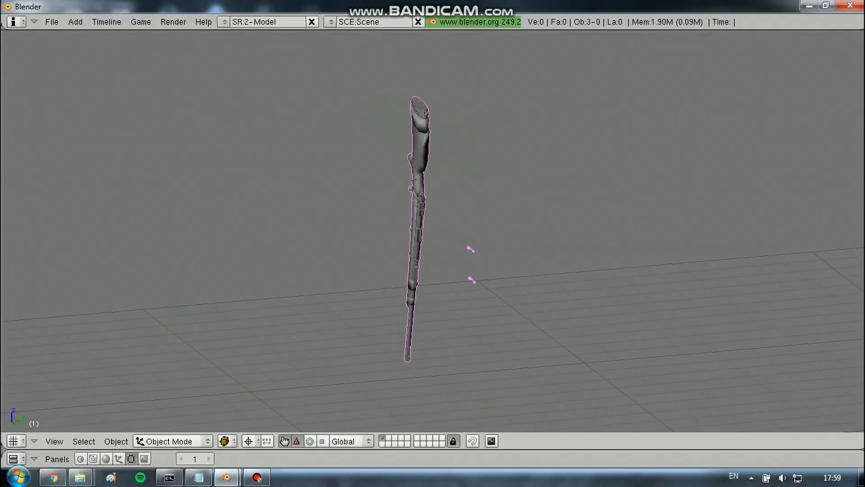
key("a")
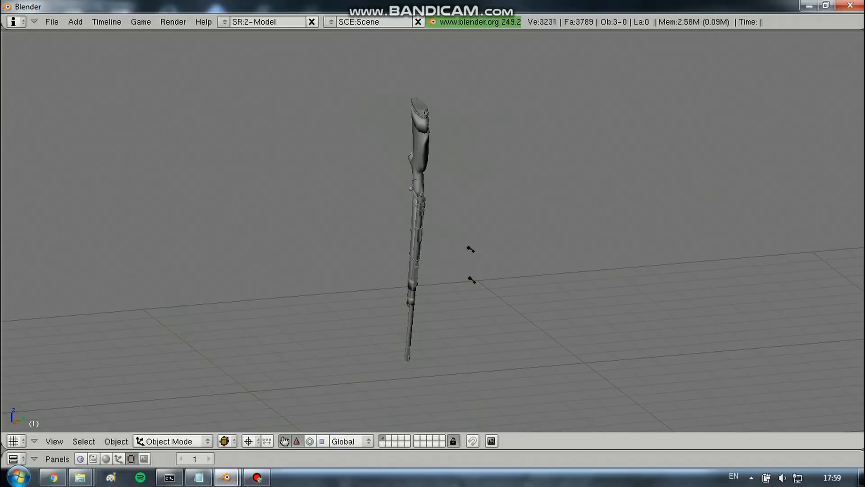
left_click(51, 22)
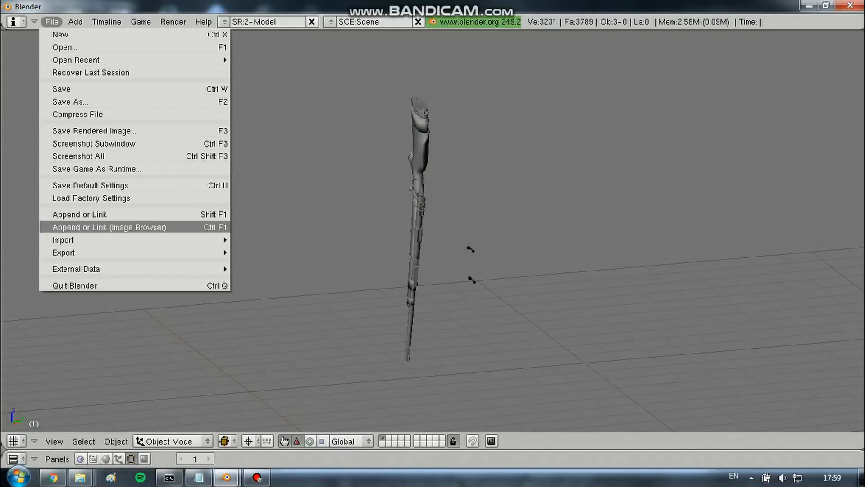
mouse_move(135, 240)
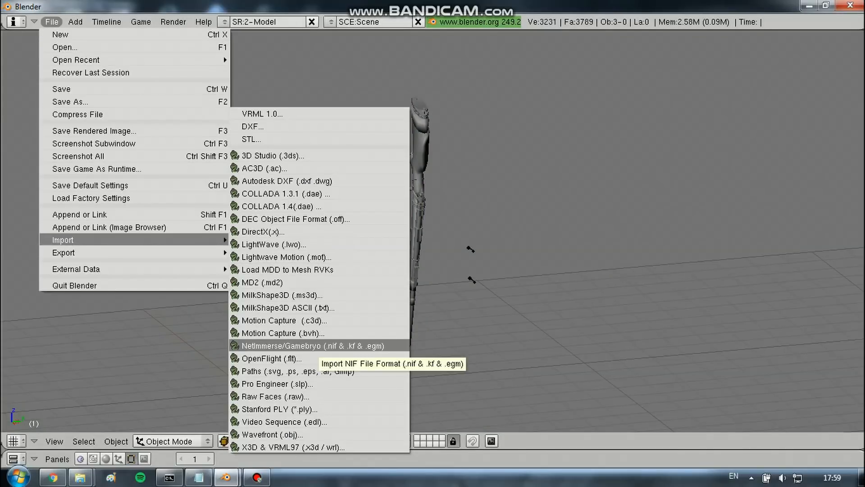
left_click(306, 345)
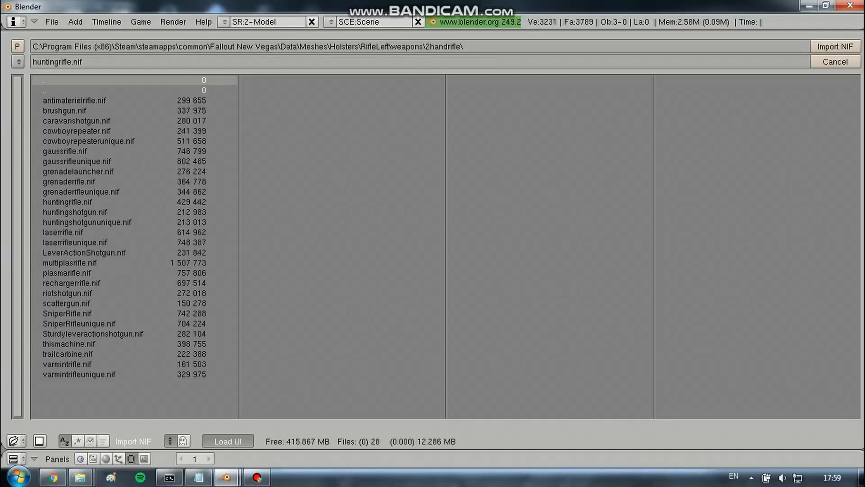
left_click(17, 46)
left_click(18, 46)
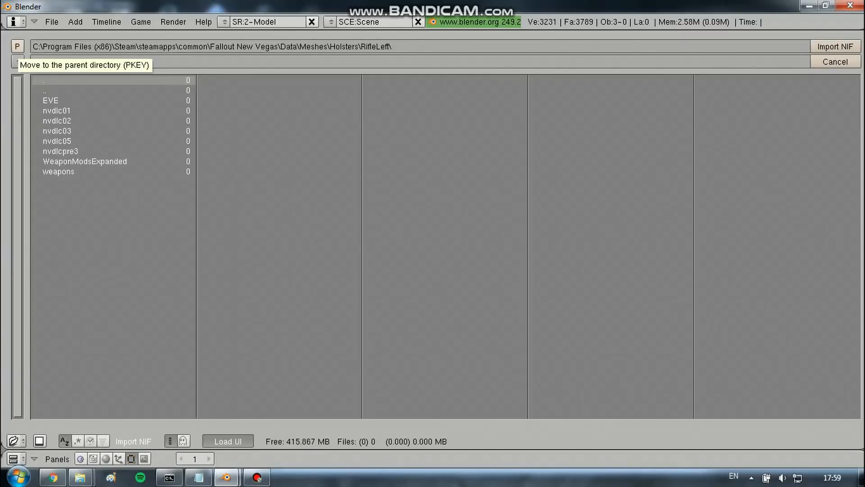
left_click(18, 47)
left_click(18, 46)
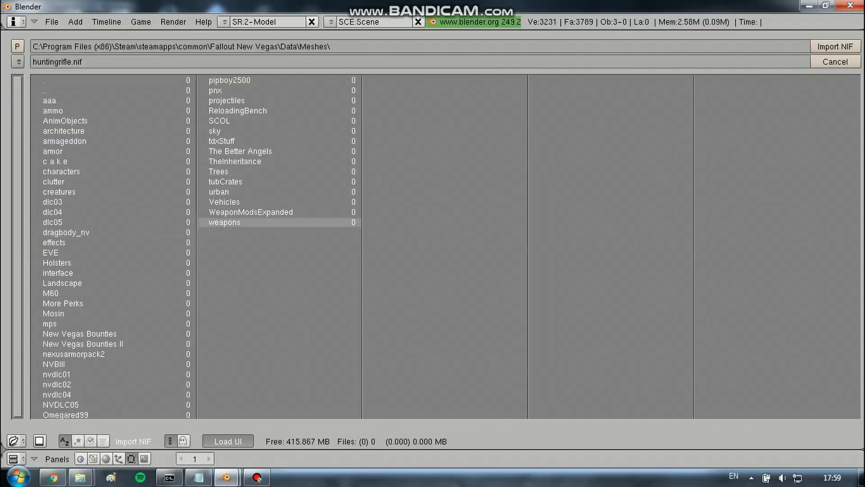
left_click(224, 222)
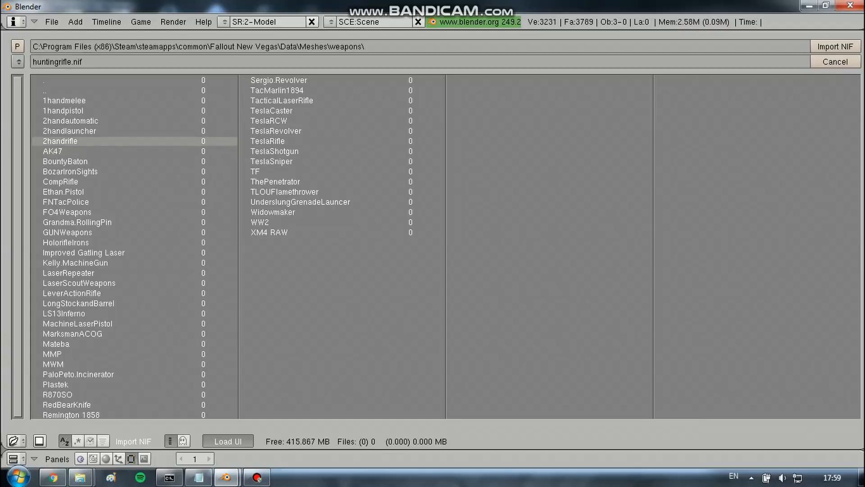
left_click(135, 141)
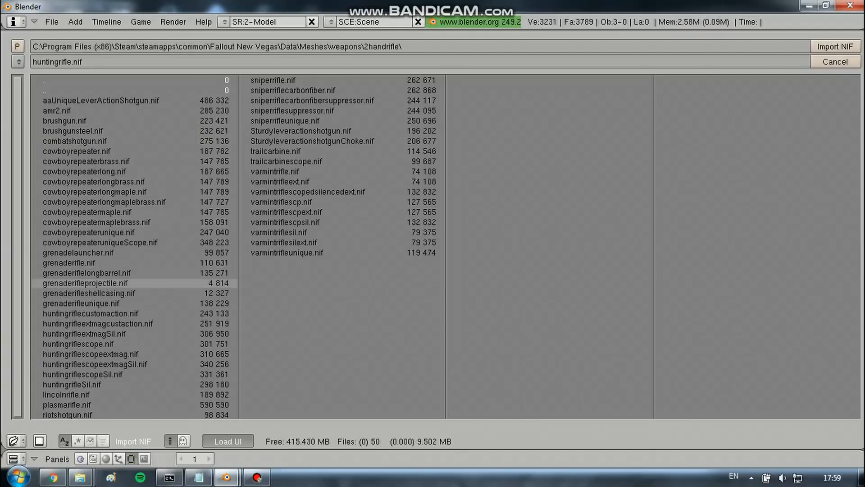
Import brushgun.nif from the 2handrifle folder using the NIF import options as they are set.
left_click(64, 121)
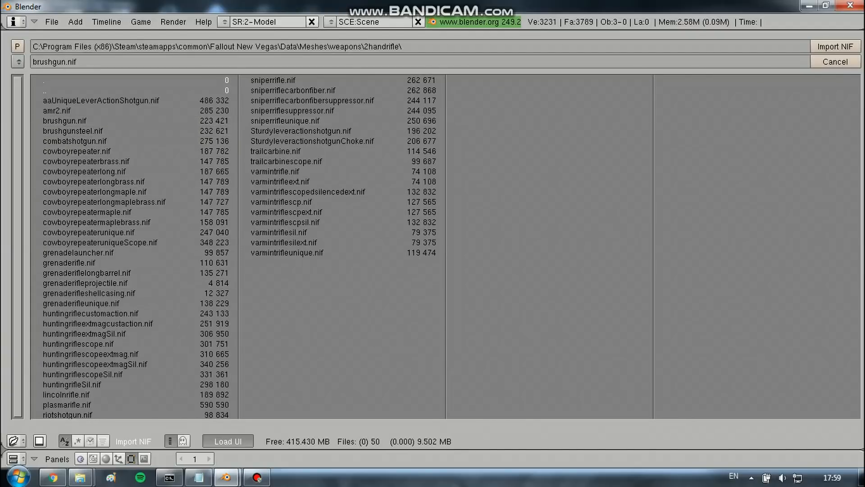
left_click(836, 47)
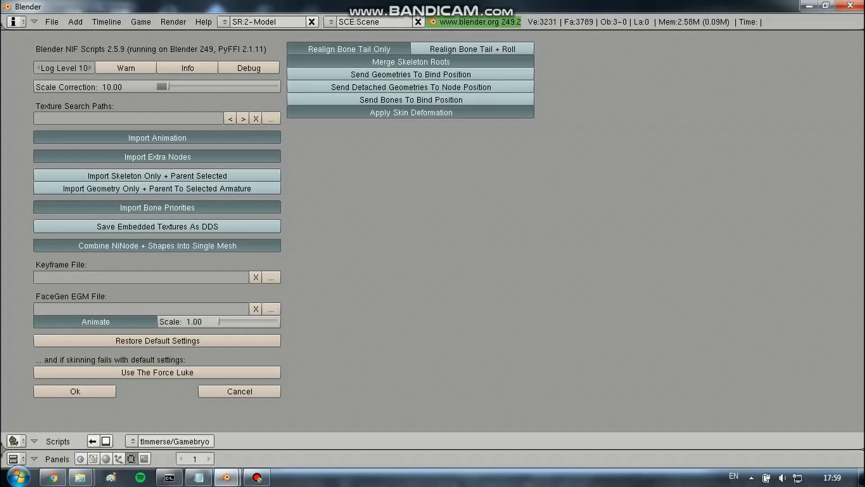
left_click(75, 391)
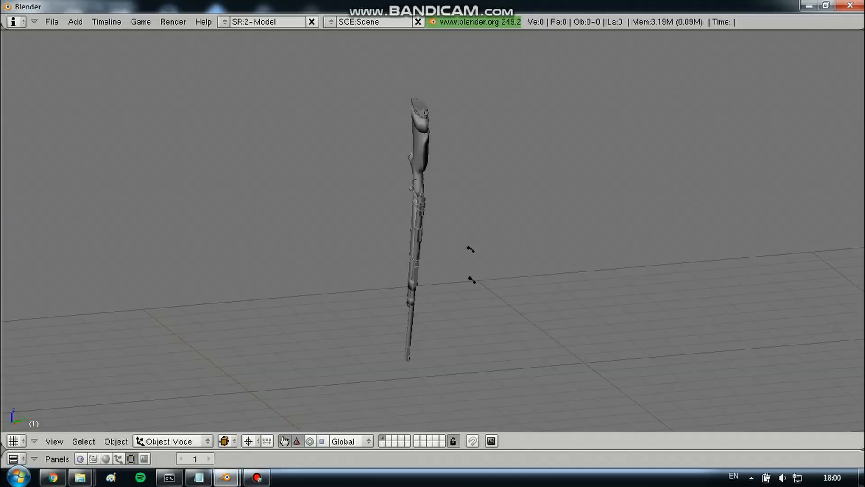
Zoom in on the imported brush gun and delete the convexpoly collision mesh surrounding it.
scroll(432, 225, "up", 8)
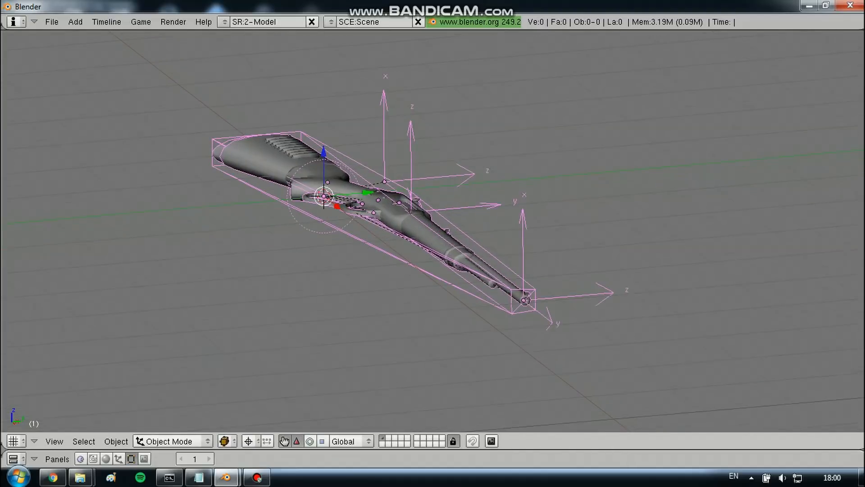
middle_click_drag(342, 158, 436, 225)
right_click(437, 218)
right_click(373, 163)
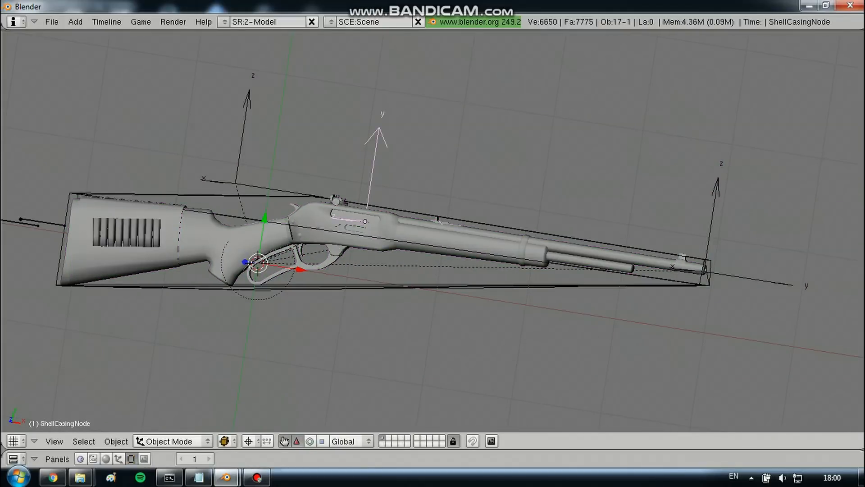
right_click(710, 232)
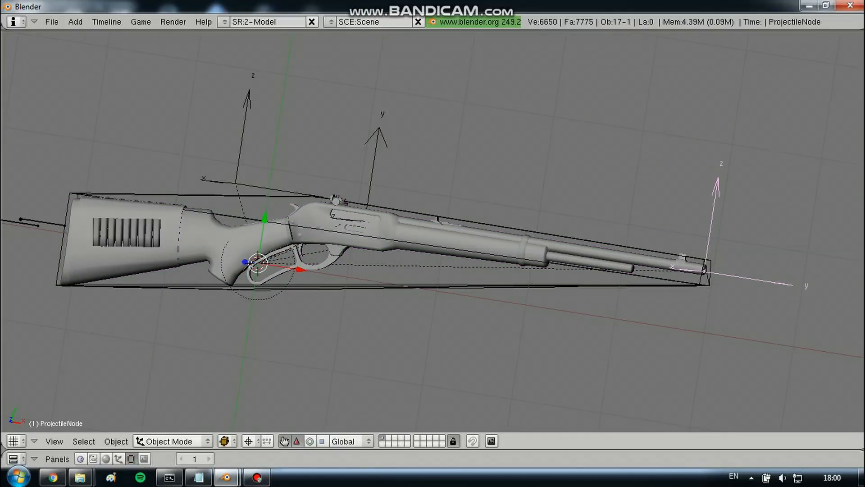
right_click(437, 218)
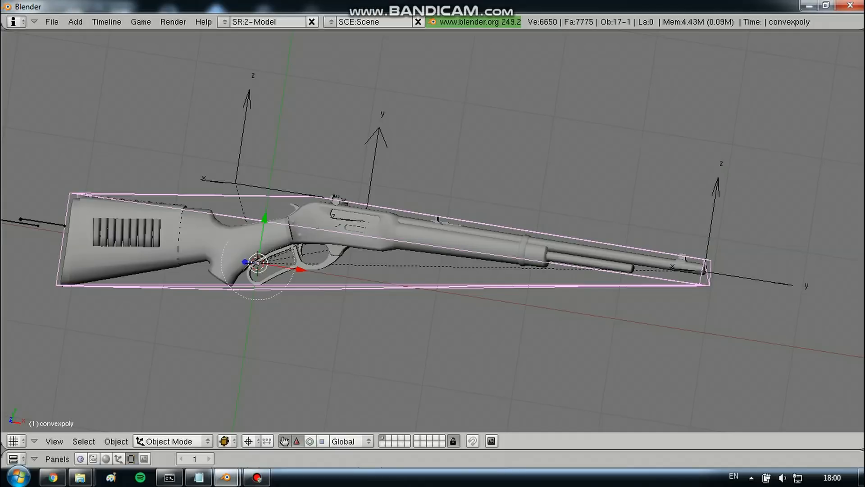
key("x")
key("Return")
Delete the brush gun's ShellCasingNode, the axis node above the grip, and the ProjectileNode at the muzzle.
right_click(374, 163)
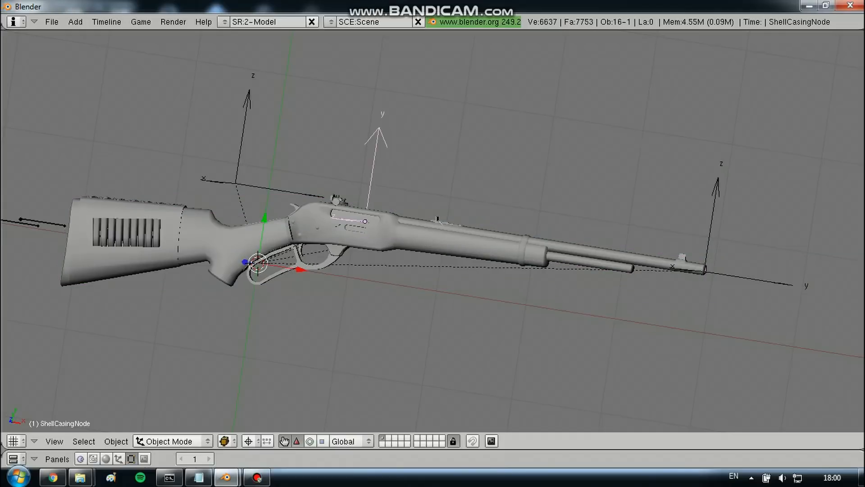
key("x")
key("Return")
right_click(219, 180)
key("x")
key("Return")
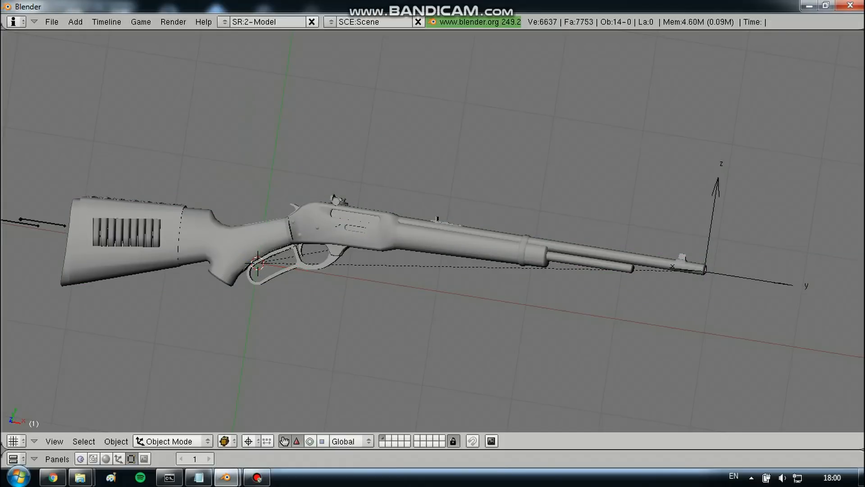
right_click(711, 232)
key("x")
key("Return")
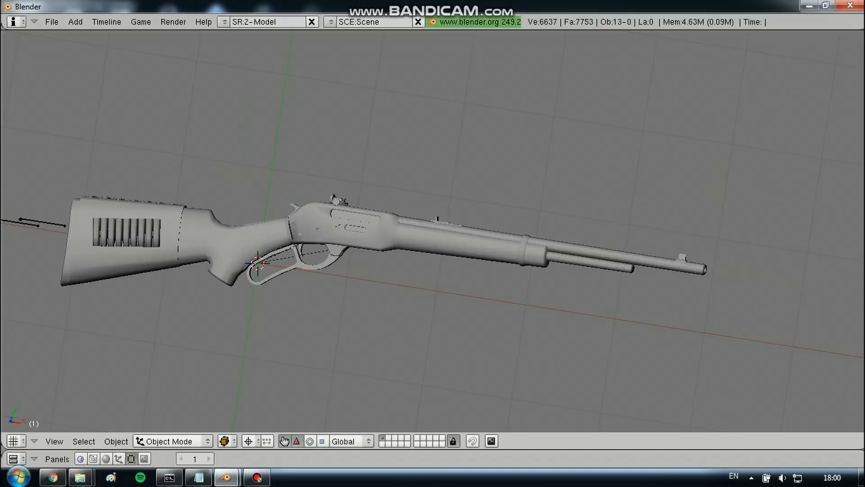
Check the gun's separate parts by test-moving the TrailCarbine body and ##TCLever without keeping the moves, and selecting stockSaddle.
middle_click_drag(451, 234, 432, 235)
scroll(347, 245, "down", 2)
scroll(433, 230, "up", 2)
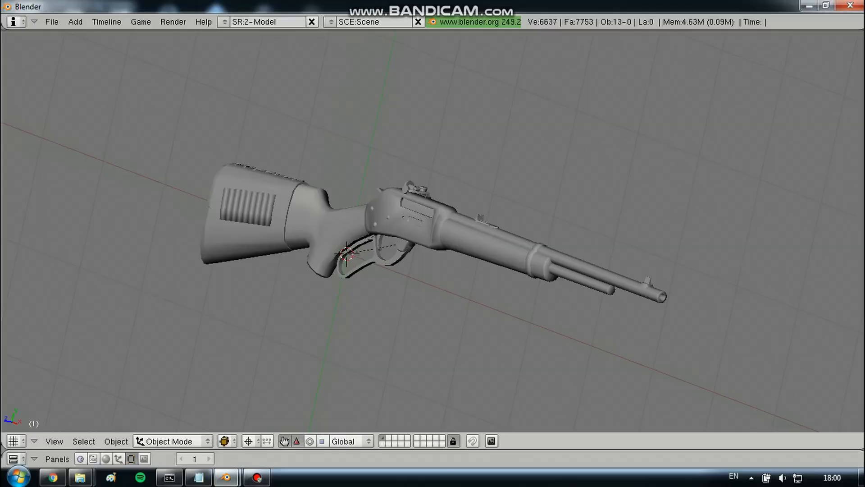
right_click(450, 234)
key("g")
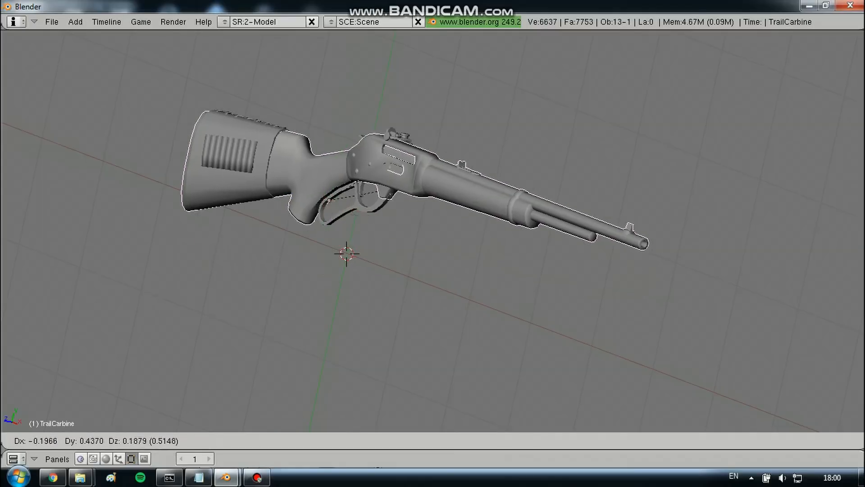
key("Escape")
right_click(391, 262)
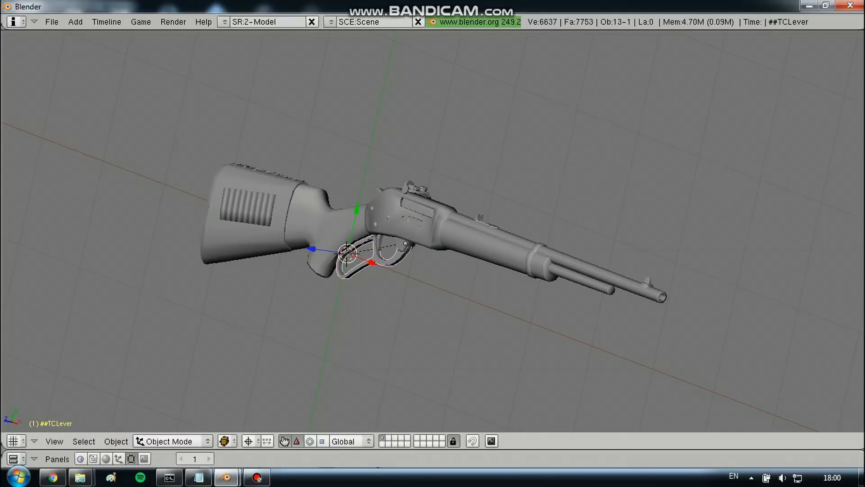
key("g")
key("Escape")
right_click(258, 212)
key("Escape")
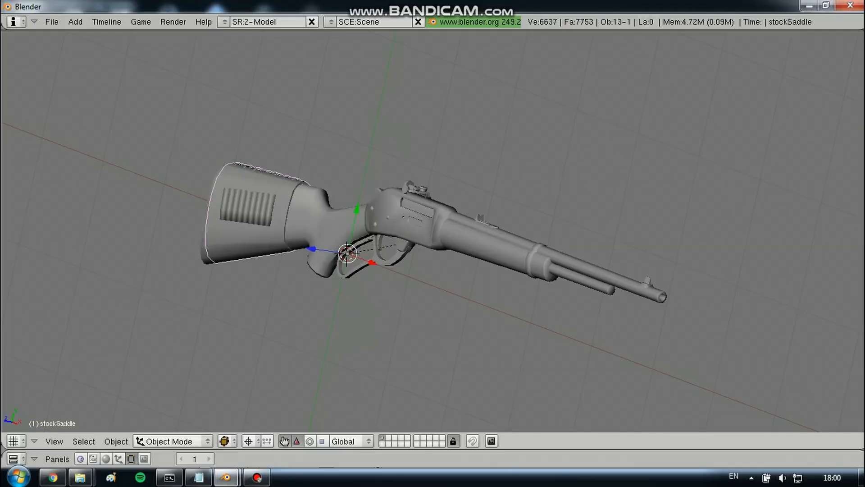
Select all of the brush gun's parts with TrailCarbine active and join them into one mesh.
right_click(316, 216)
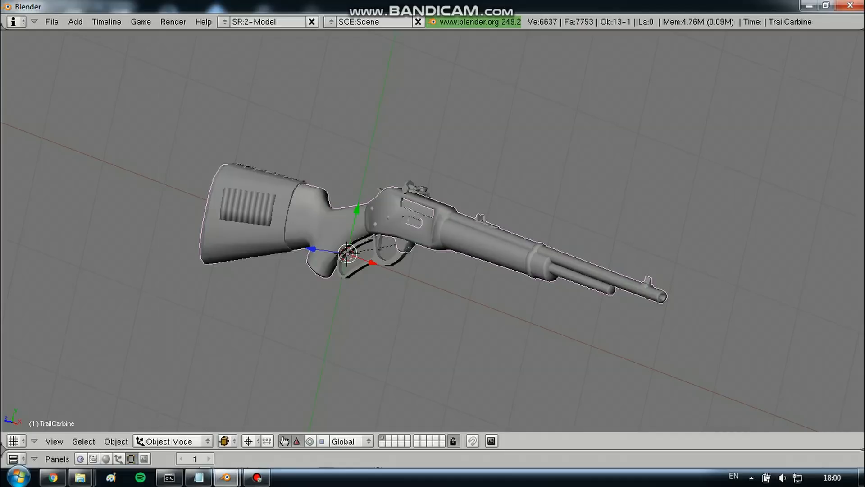
key("a")
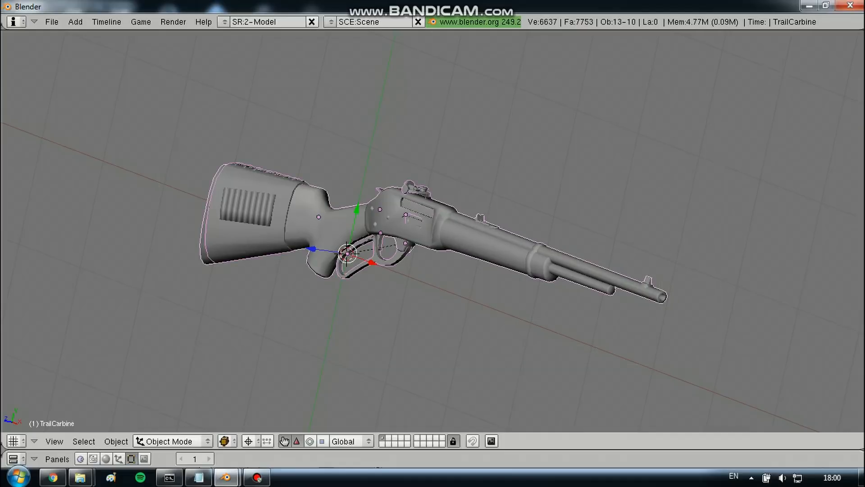
scroll(433, 230, "down", 8)
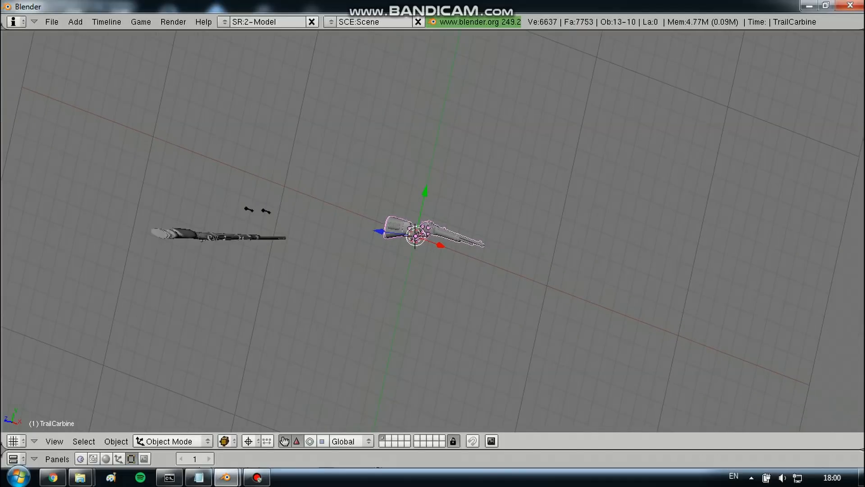
scroll(432, 230, "up", 9)
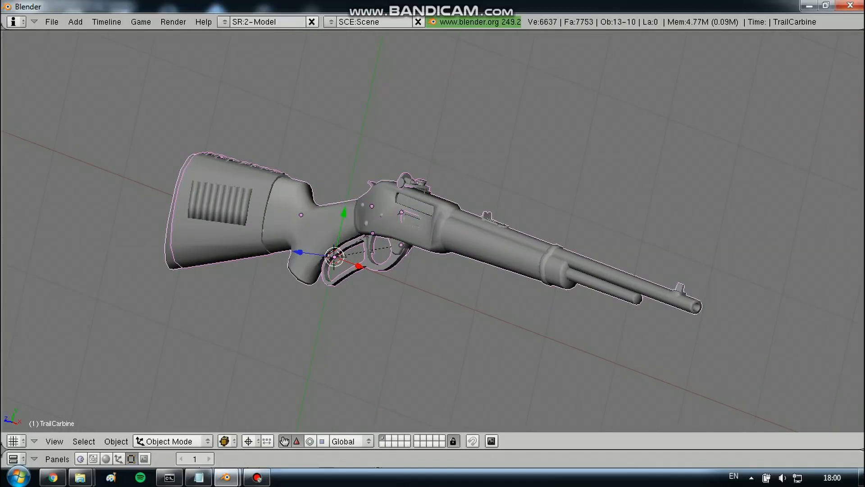
key("ctrl+j")
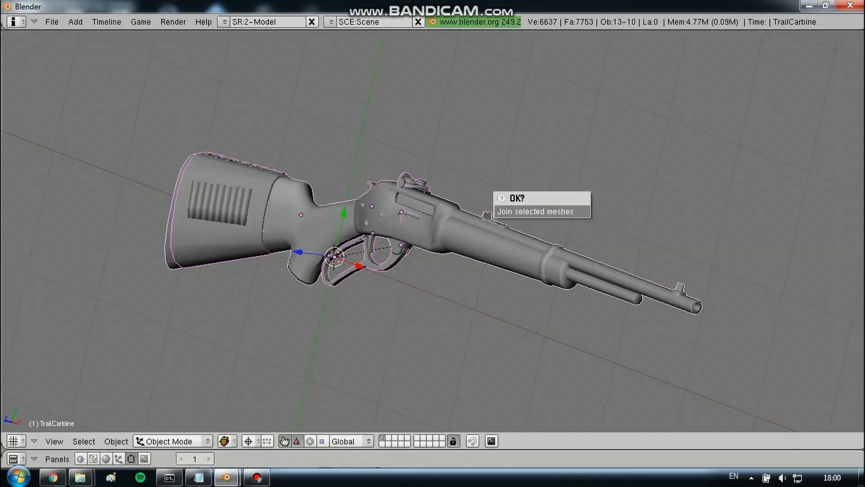
key("Return")
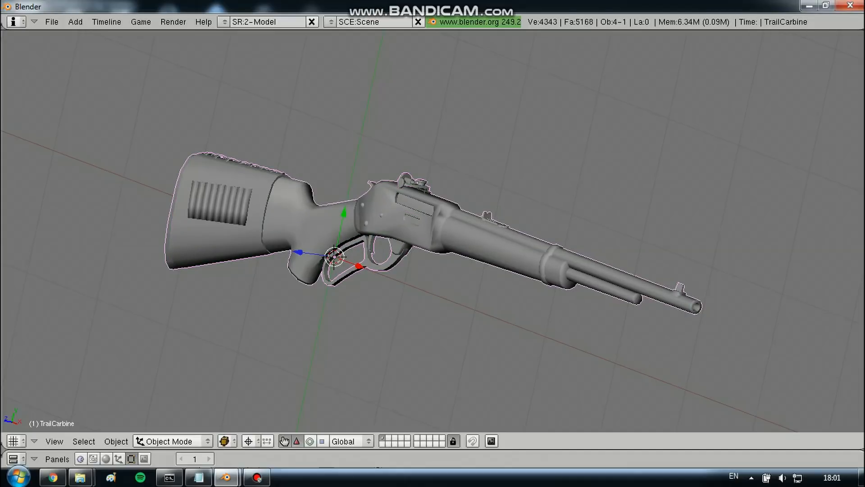
Switch the joined TrailCarbine mesh to Edit Mode with all its vertices selected.
left_click(171, 441)
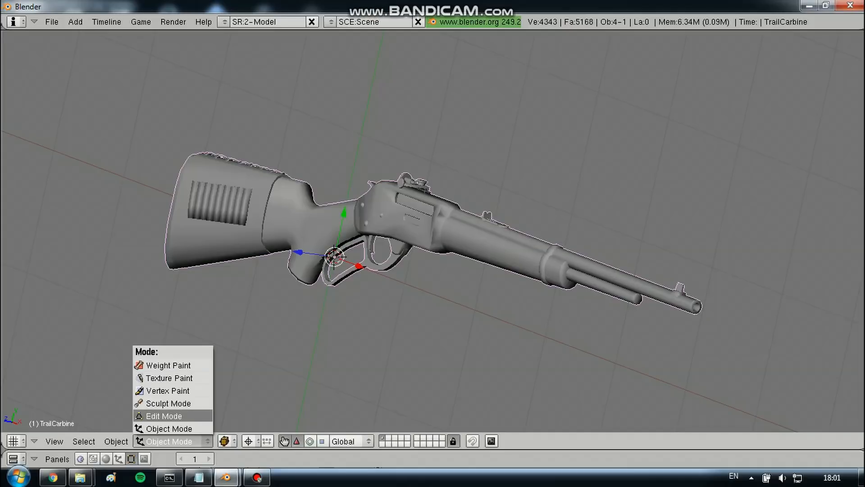
left_click(172, 441)
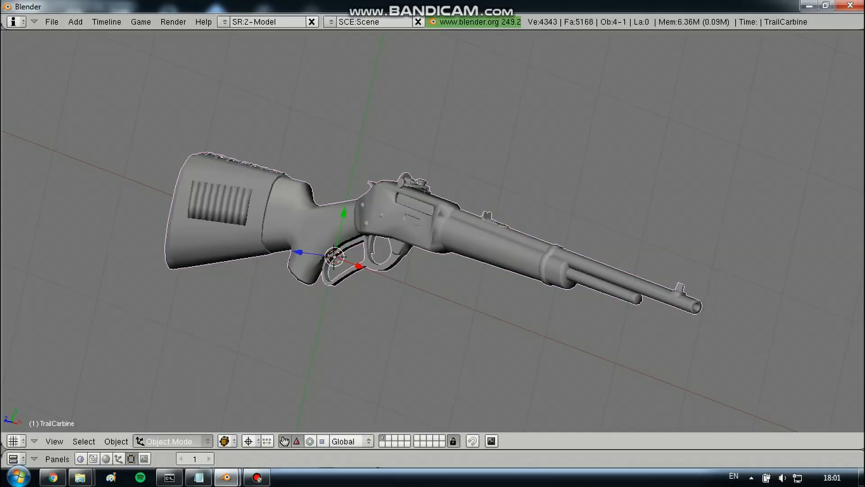
left_click(165, 415)
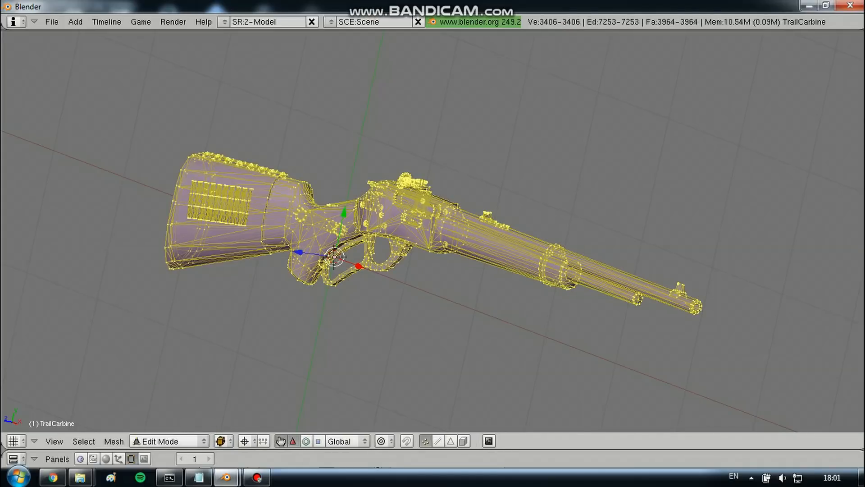
key("Tab")
key("Tab")
Rotate the whole brush gun mesh about -89 degrees in the side view so its top faces up along Z.
middle_click_drag(405, 271, 567, 198)
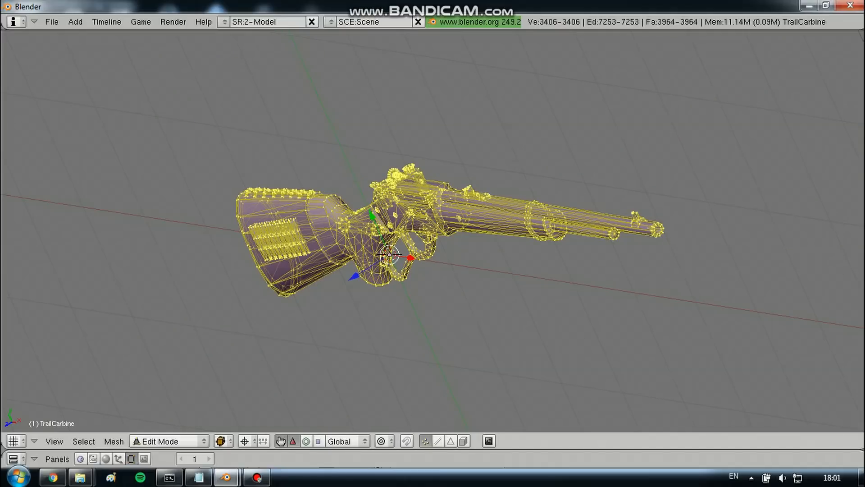
key("KP_3")
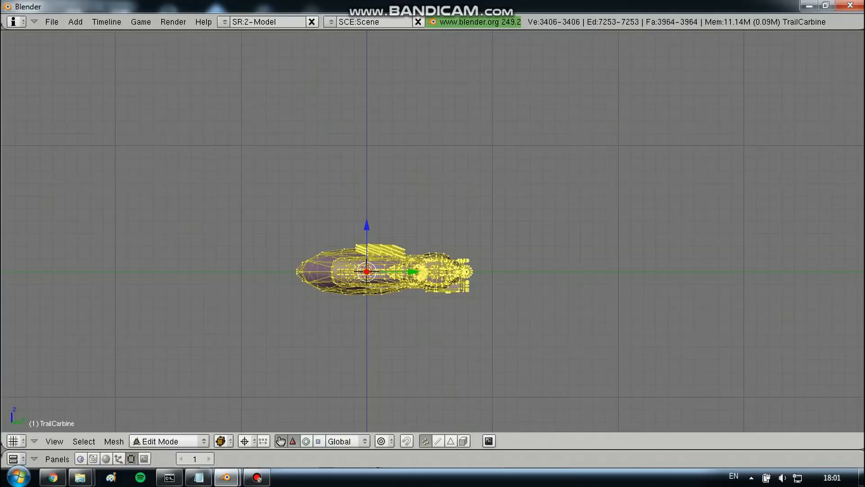
mouse_move(433, 189)
middle_mouse_down("ctrl")
mouse_move(432, 284)
mouse_move(433, 181)
middle_mouse_up("ctrl")
middle_click_drag(432, 271, 432, 207, "shift")
key("r")
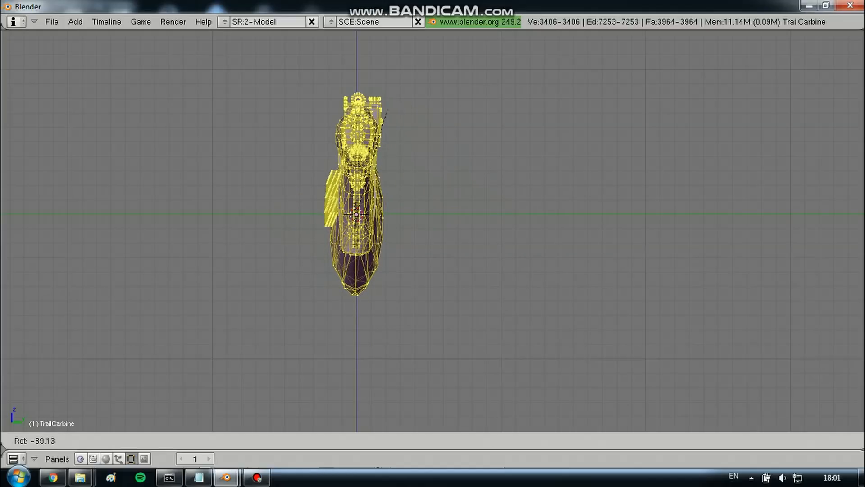
left_click(387, 110)
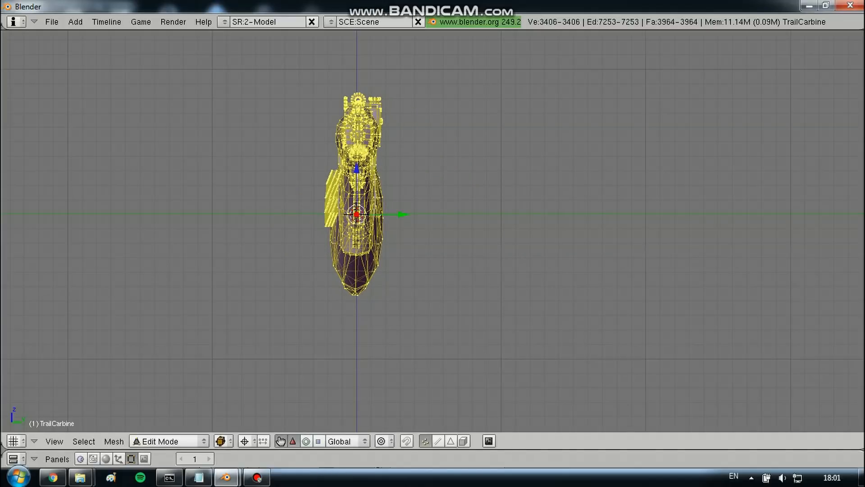
Rotate the gun in the front view until its muzzle points down at the same slant as the holstered hunting rifle.
scroll(432, 231, "up", 1, "shift")
key("KP_1")
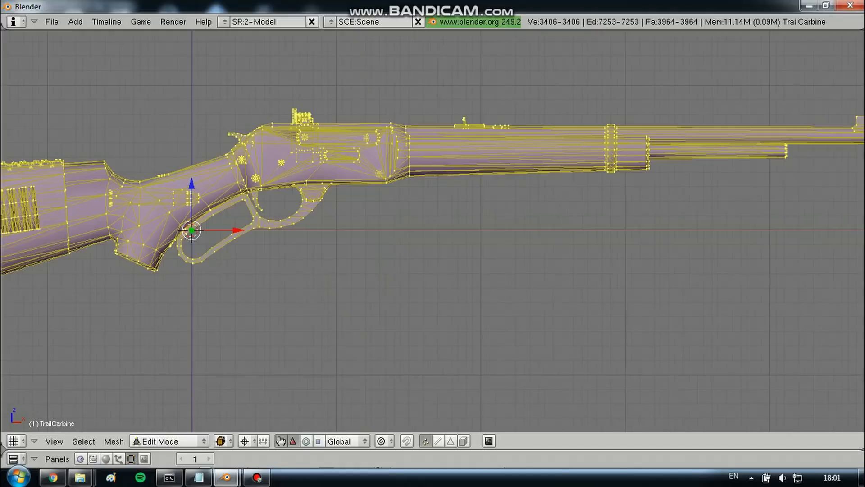
scroll(432, 231, "down", 6)
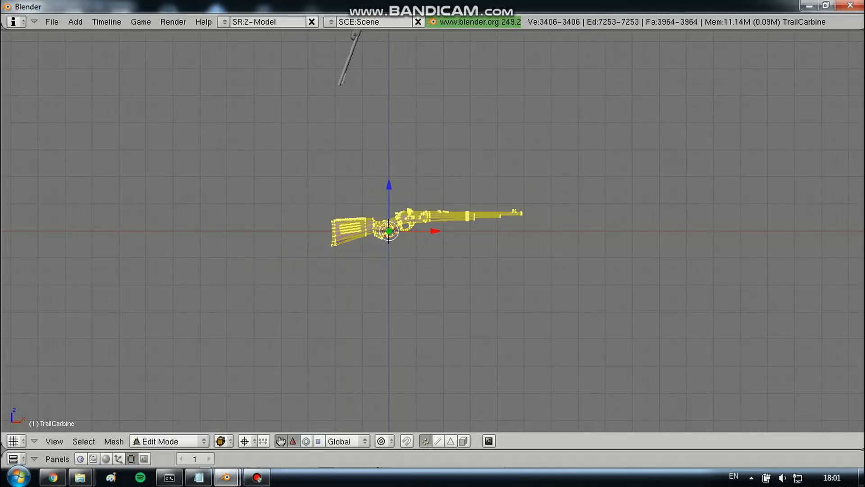
scroll(433, 230, "up", 5, "shift")
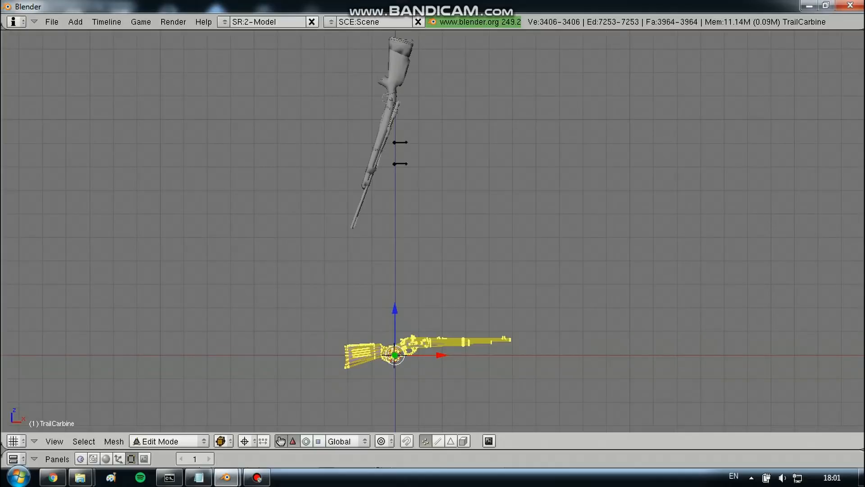
scroll(432, 230, "up", 1, "shift")
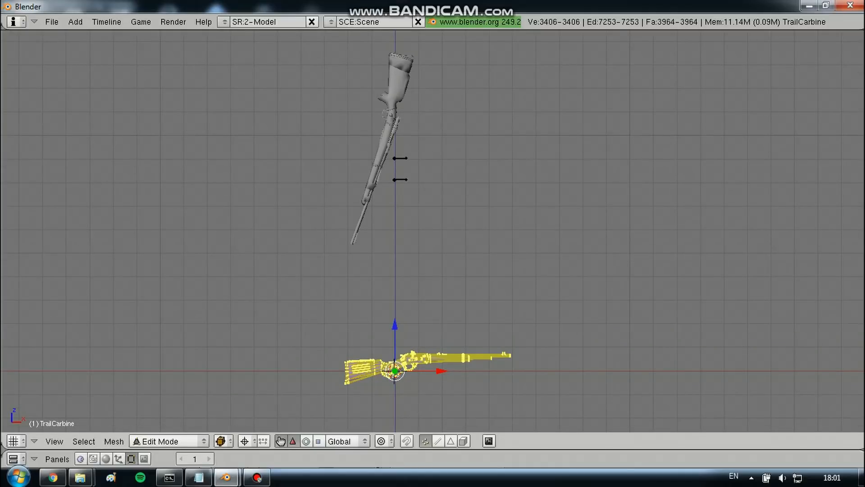
key("r")
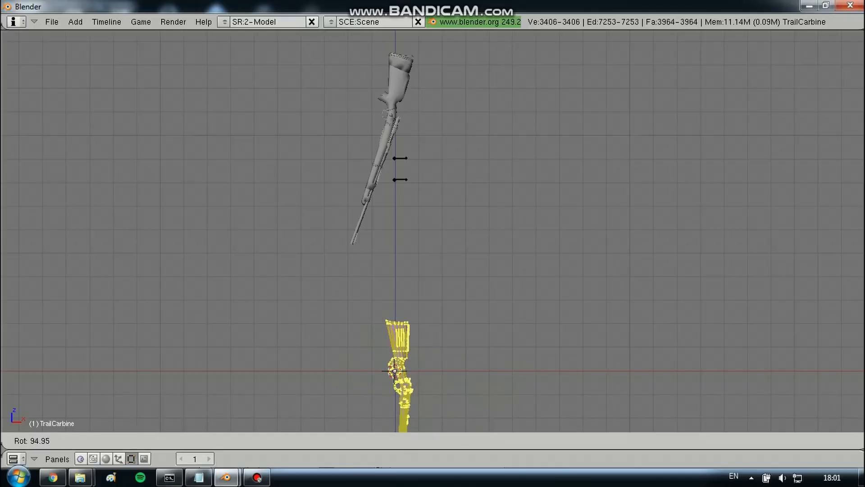
key("Return")
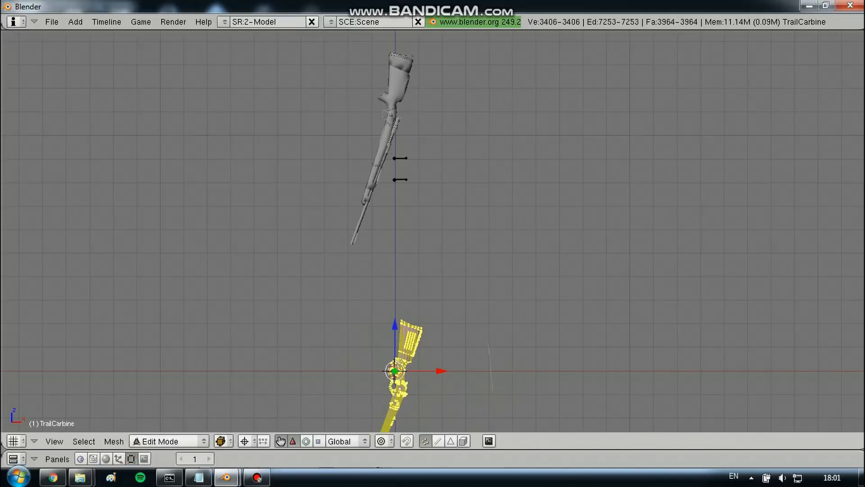
Move the gun up about 11.56 units in Z and about -0.30 in X onto the holstered hunting rifle.
key("g")
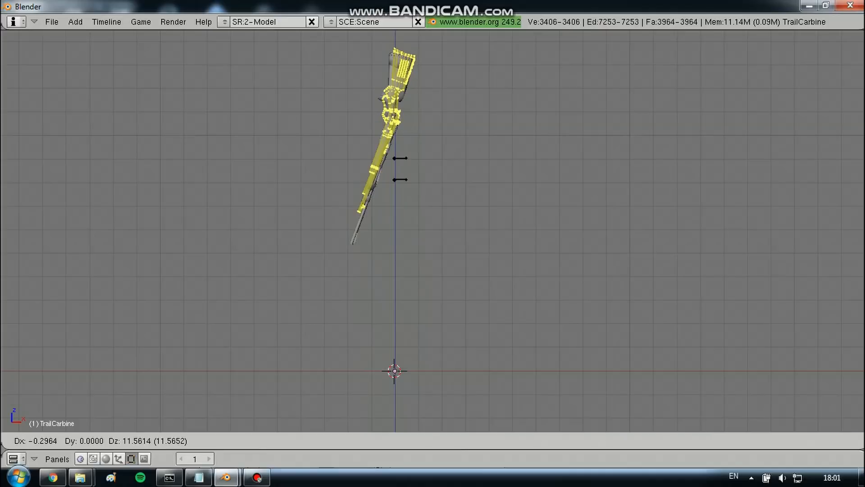
key("Return")
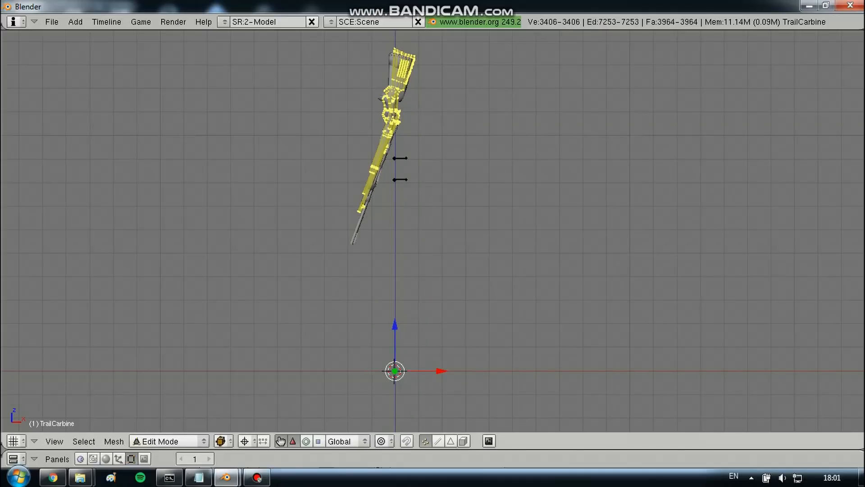
scroll(432, 229, "up", 3)
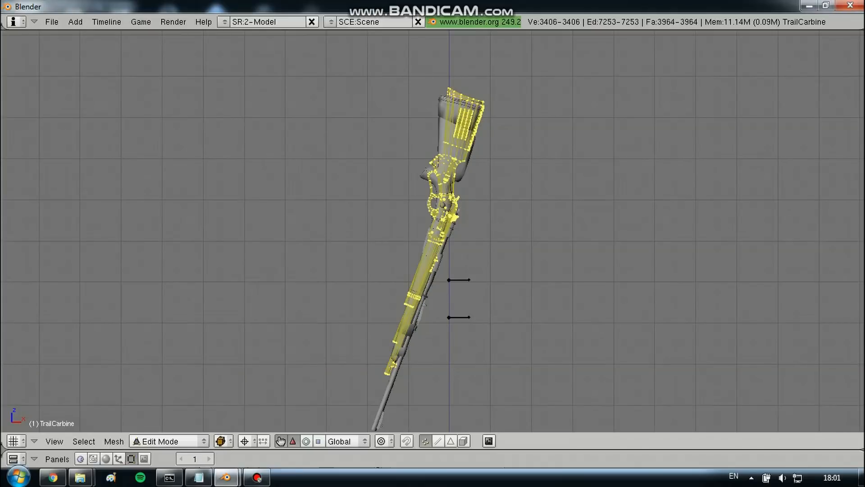
scroll(472, 303, "up", 1)
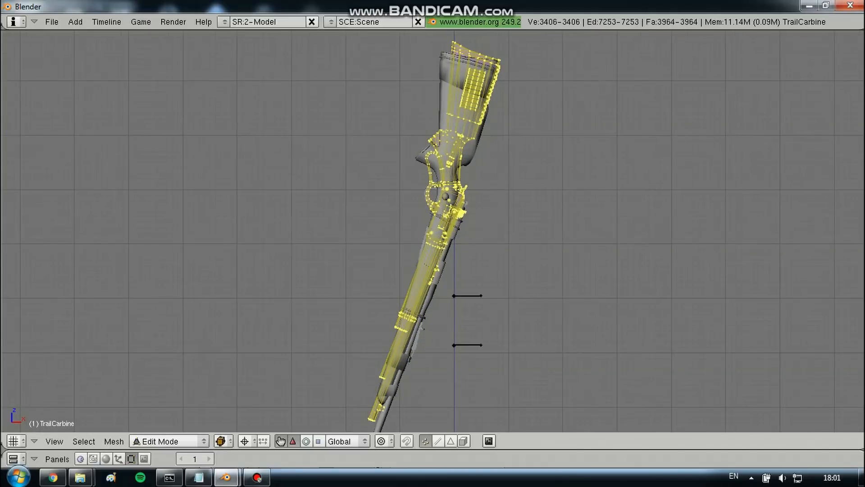
Fine-tune the gun's slant against the rifle with small negative rotations of under one degree and a slight shift in the front view.
scroll(473, 302, "down", 1)
key("r")
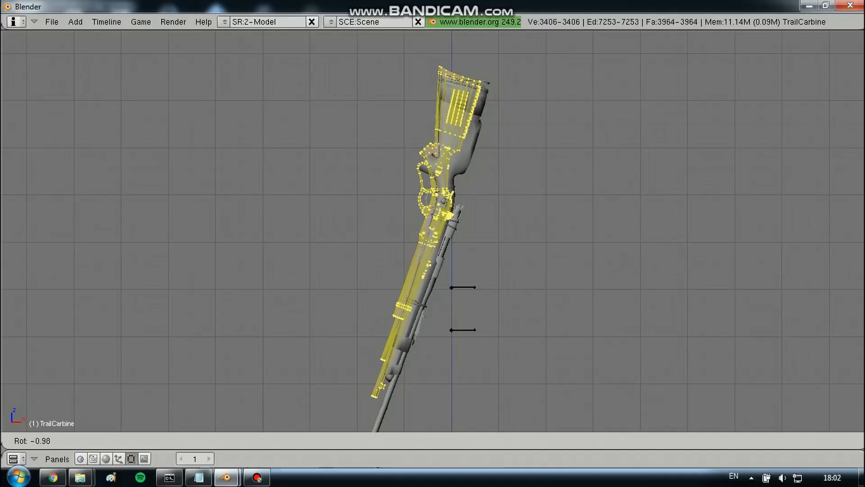
left_click(521, 282)
key("g")
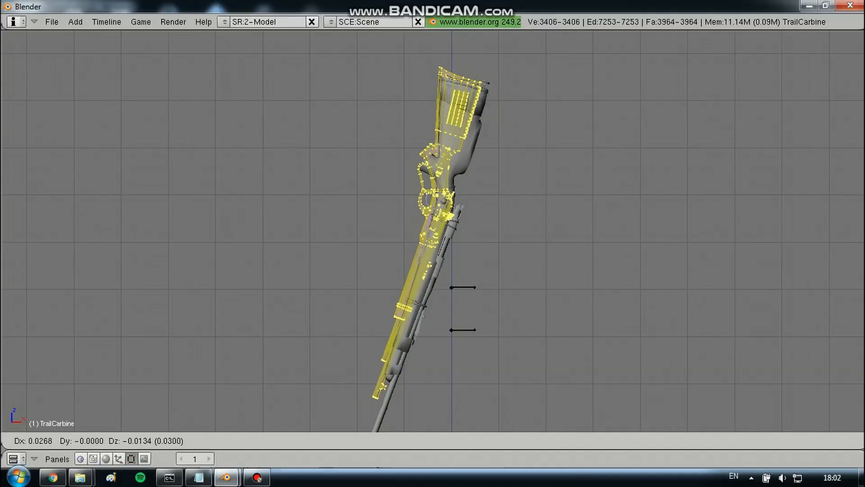
left_click(506, 289)
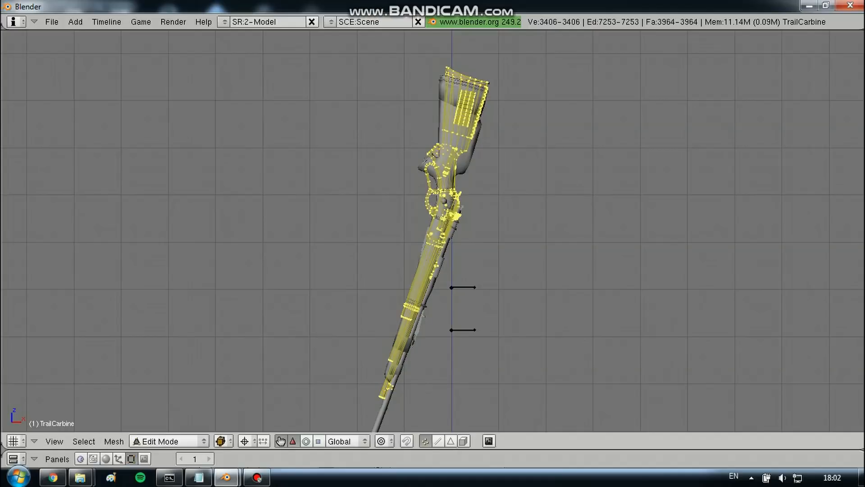
key("r")
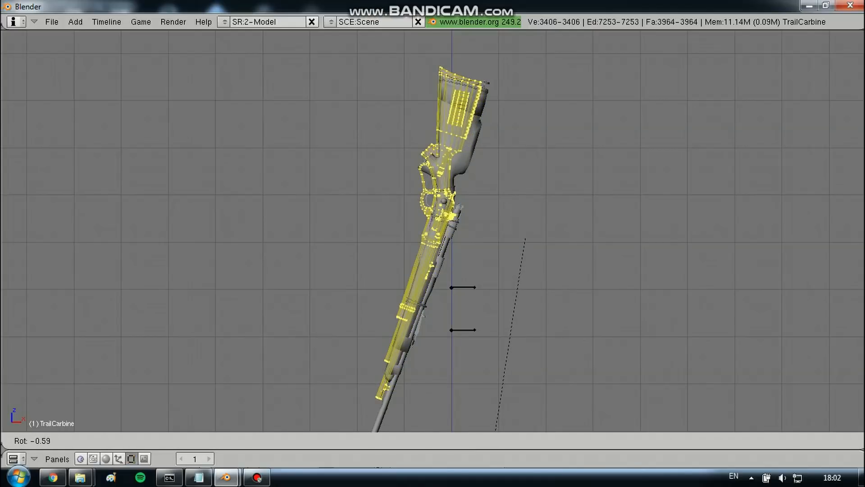
left_click(524, 241)
left_click(532, 249)
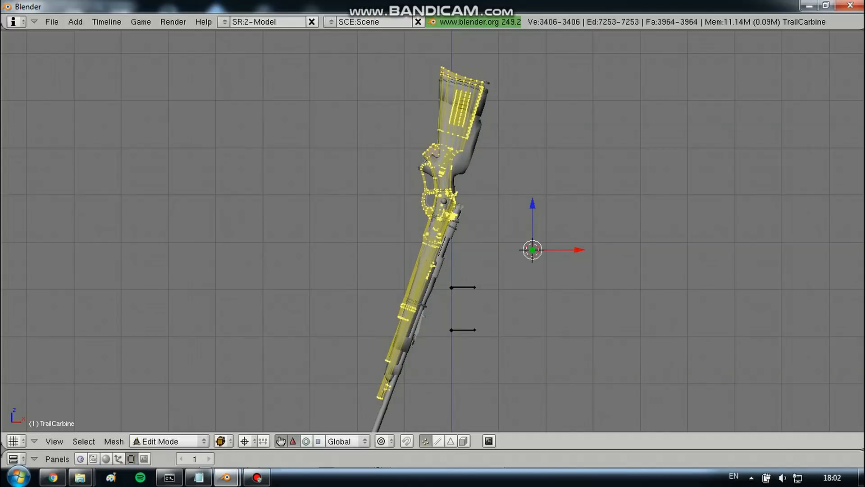
Reset the 3D cursor to the scene's center.
scroll(432, 230, "down", 6)
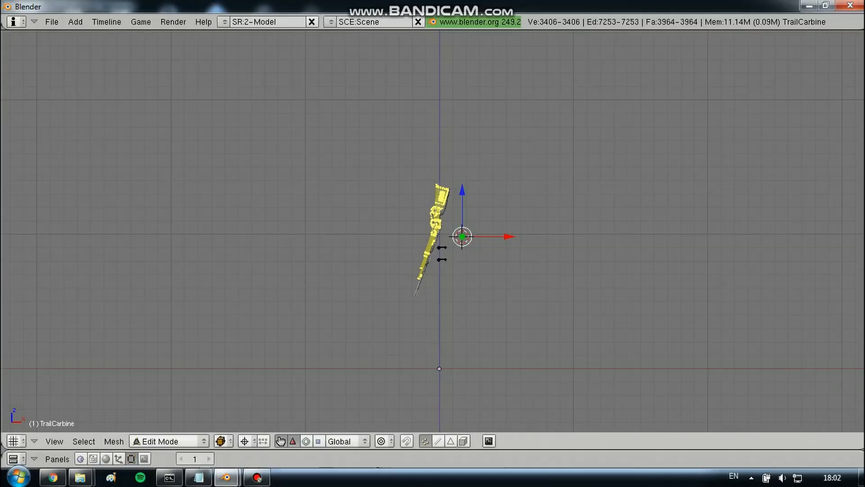
scroll(432, 230, "up", 7)
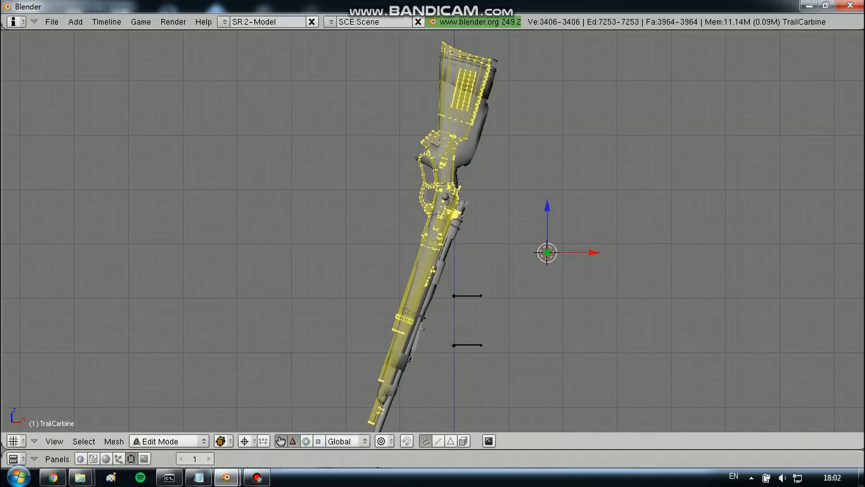
scroll(432, 230, "down", 4)
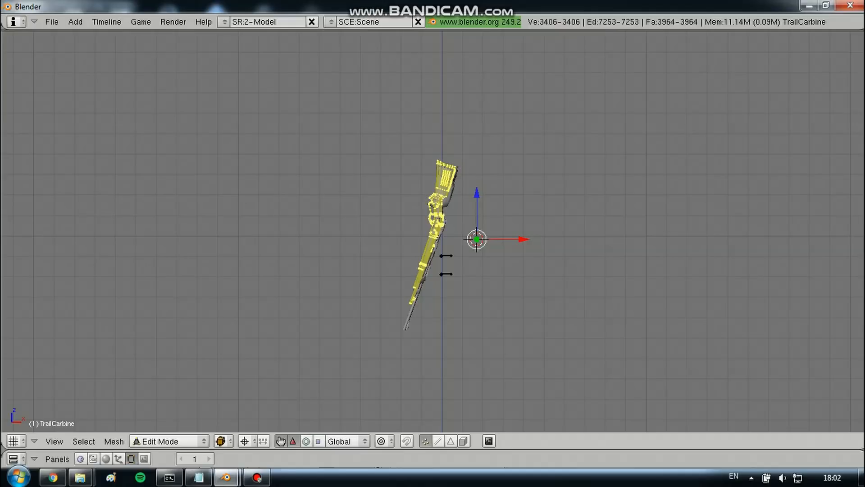
key("shift+c")
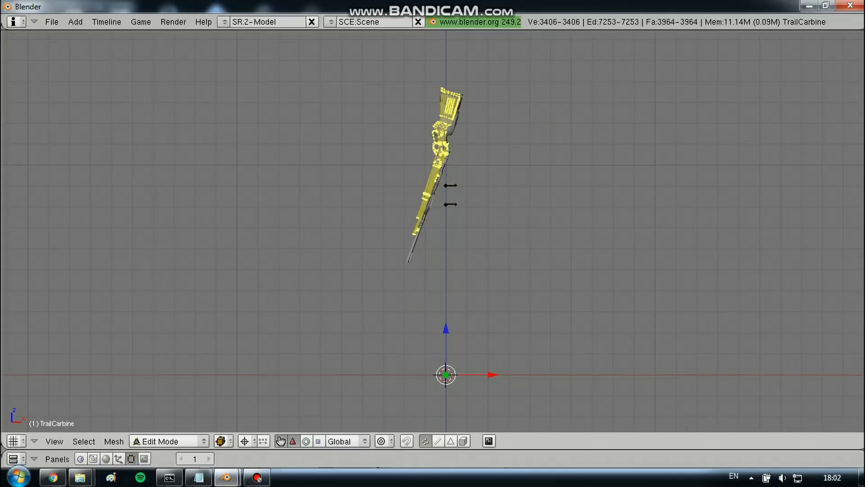
Move the gun in the front view so its trigger guard and receiver overlap those of the hunting rifle.
scroll(433, 231, "up", 6)
scroll(433, 231, "up", 11, "shift")
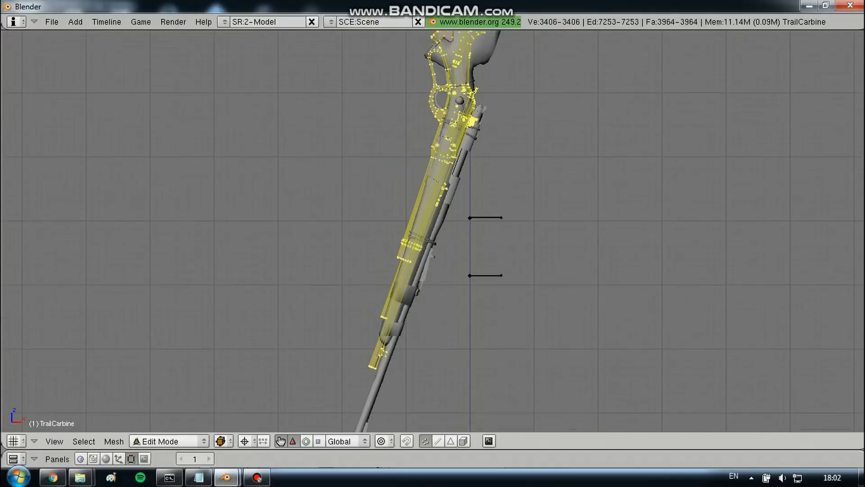
scroll(433, 231, "up", 5)
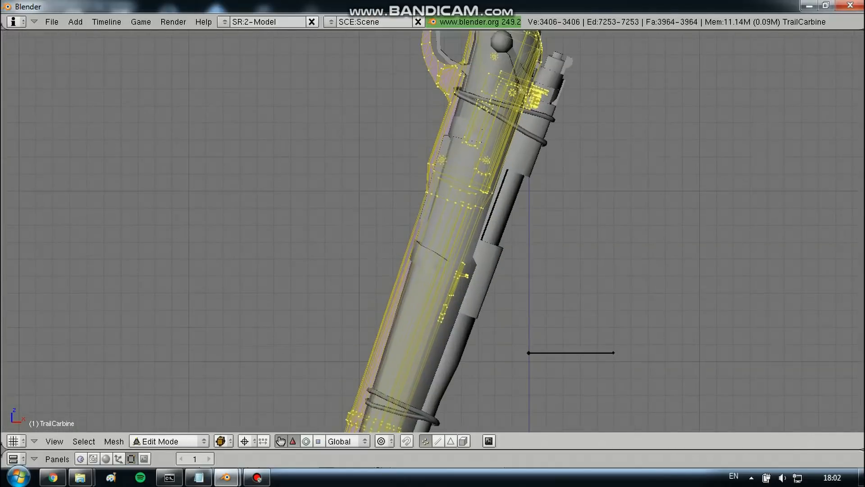
scroll(433, 232, "up", 4, "shift")
key("g")
key("Return")
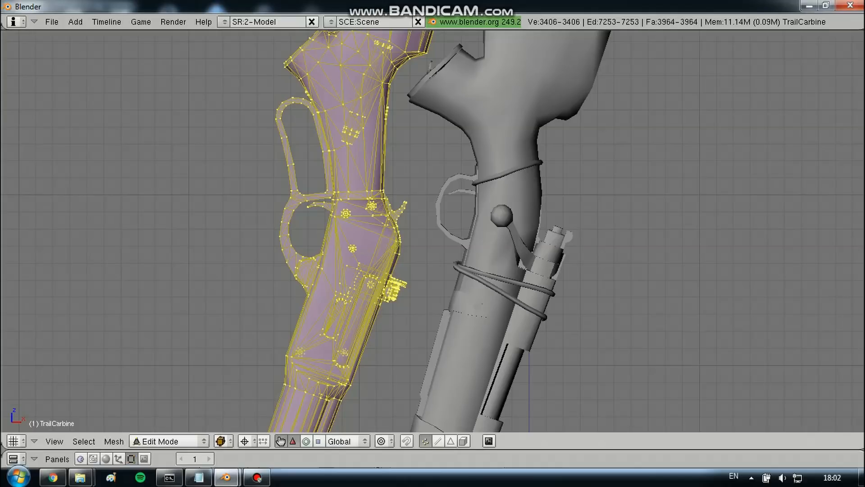
key("g")
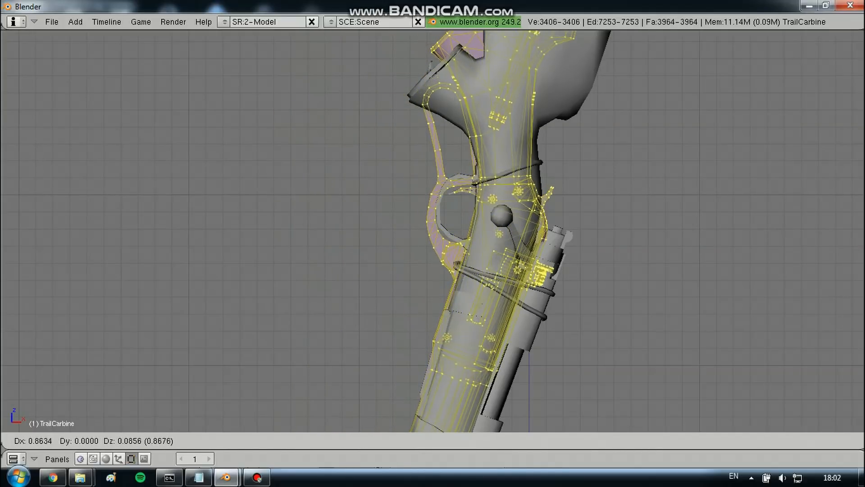
key("Return")
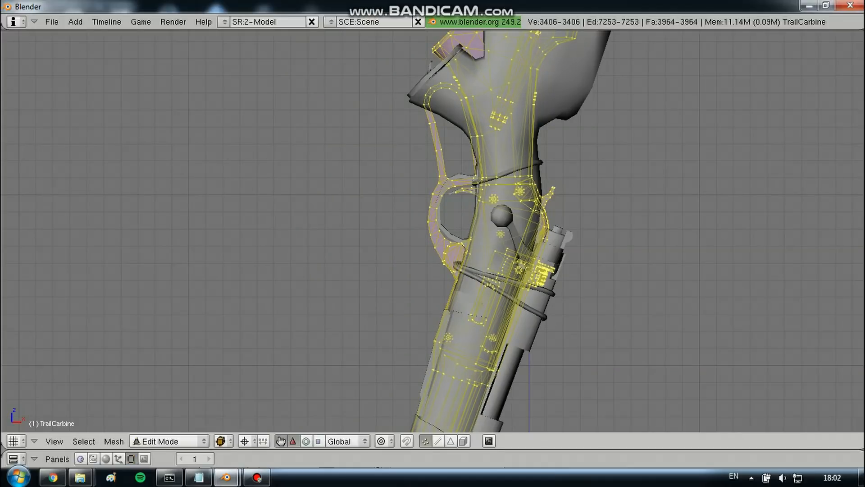
Move the selected gun about -1.21 units along the global Y axis in the side view, onto the holstered hunting rifle.
scroll(432, 231, "down", 5)
scroll(433, 232, "down", 6, "shift")
scroll(433, 231, "down", 4, "shift")
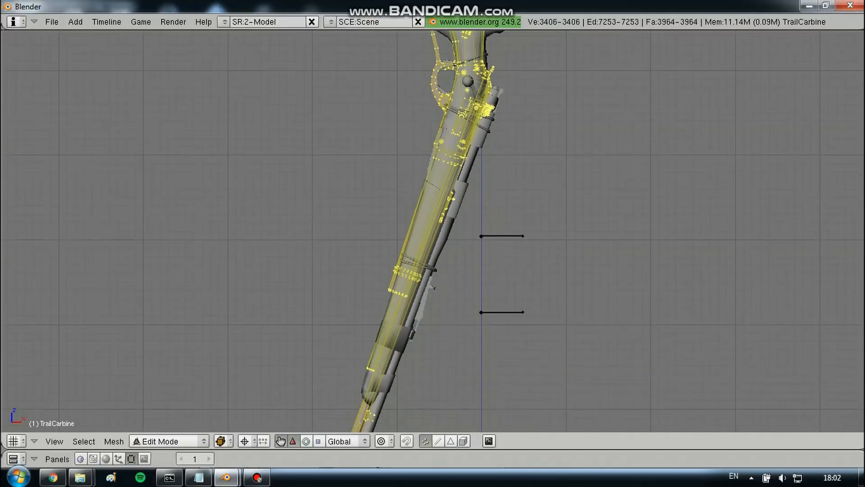
scroll(432, 231, "up", 8, "shift")
scroll(432, 231, "down", 3)
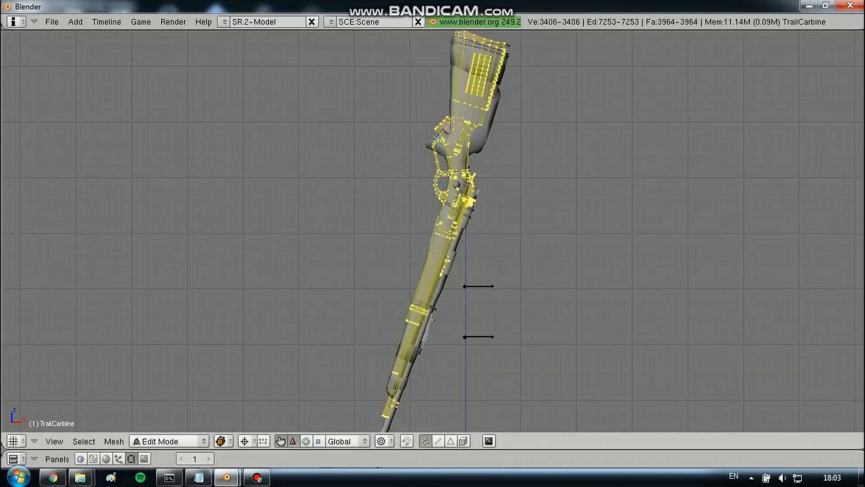
middle_click_drag(433, 231, 473, 262)
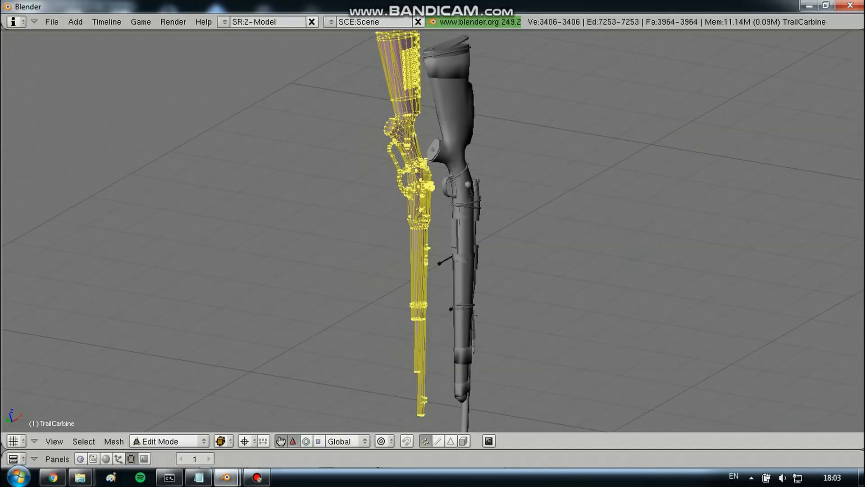
key("KP_7")
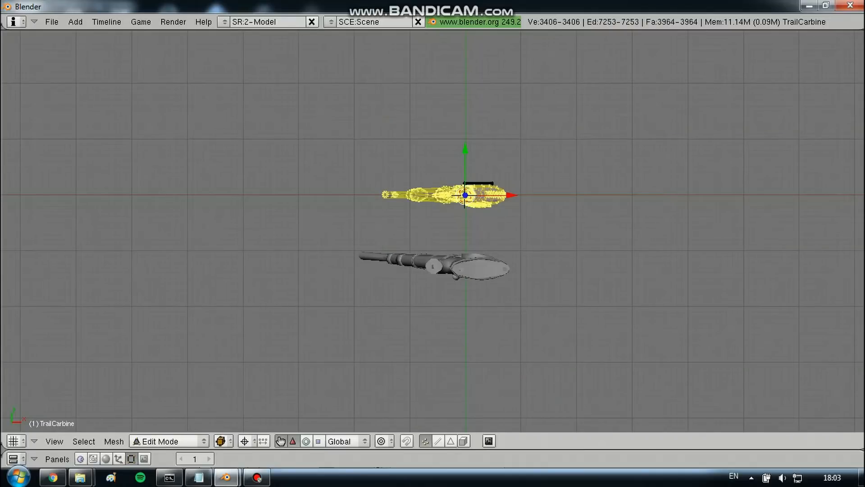
key("KP_3")
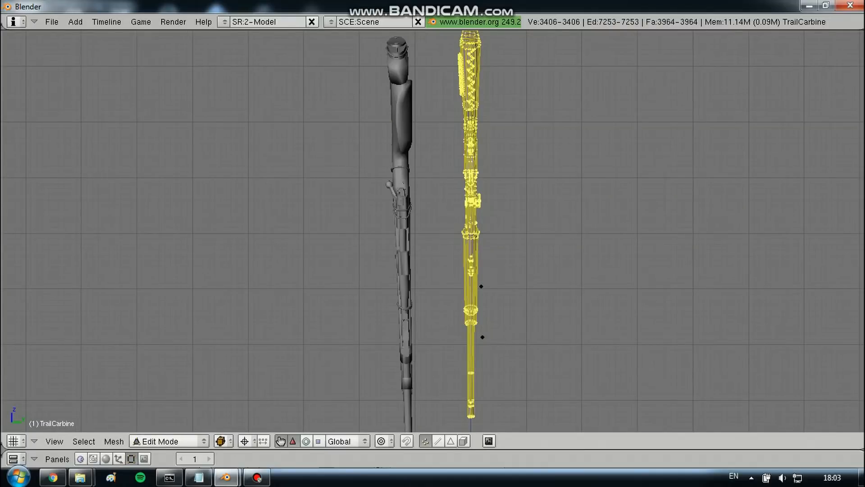
scroll(432, 231, "down", 3)
key("g")
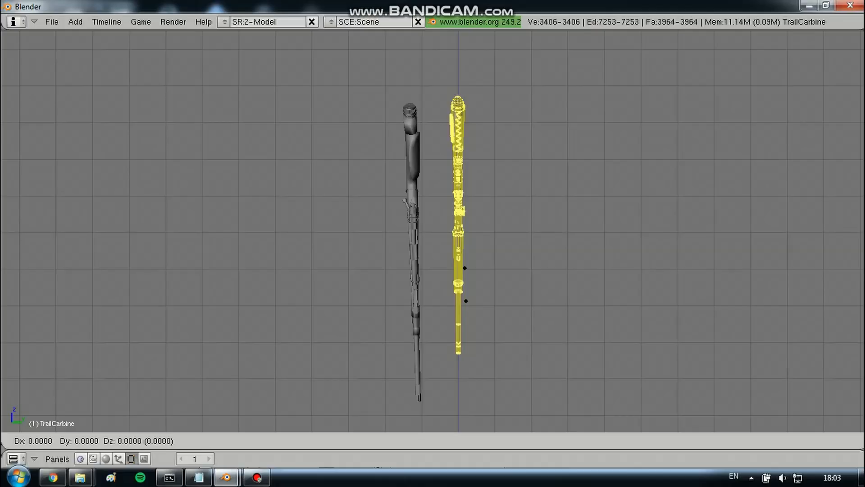
key("y")
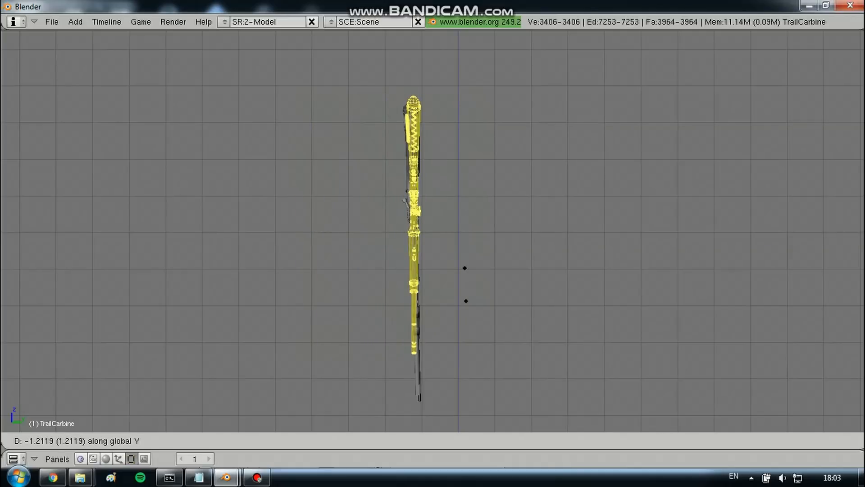
key("Return")
key("y")
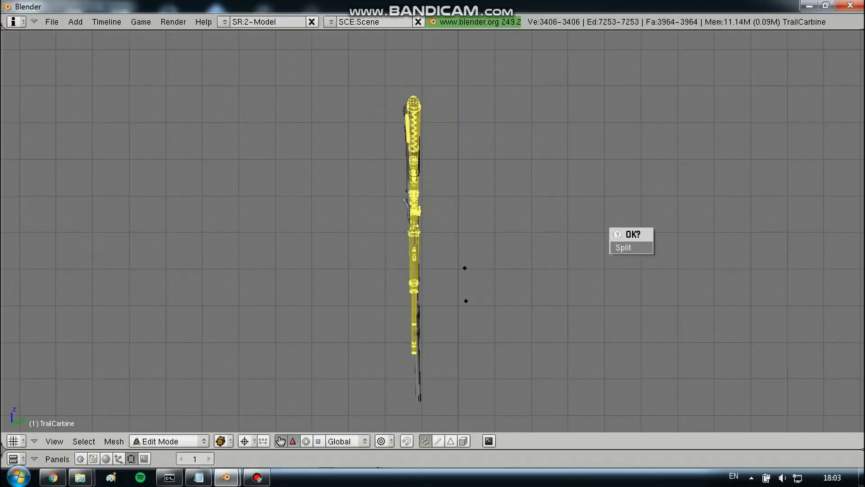
key("Return")
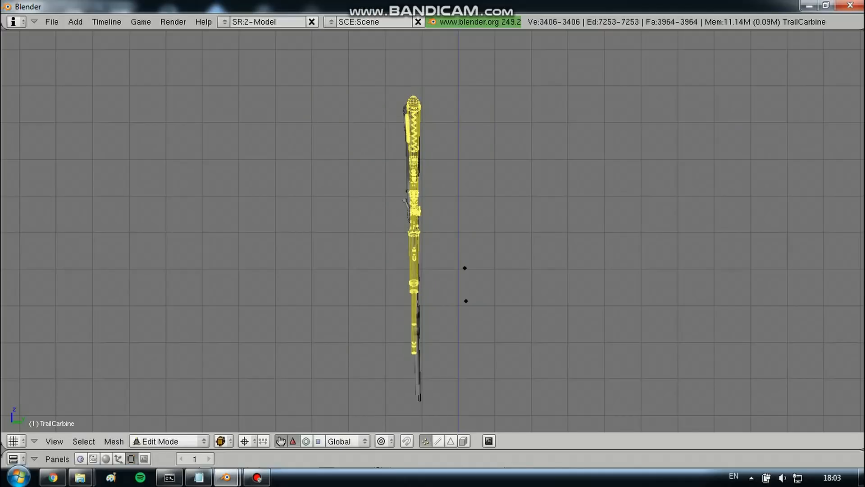
Rotate the gun slightly in the side view to match the rifle's slant and shift it along Y back onto the rifle.
key("r")
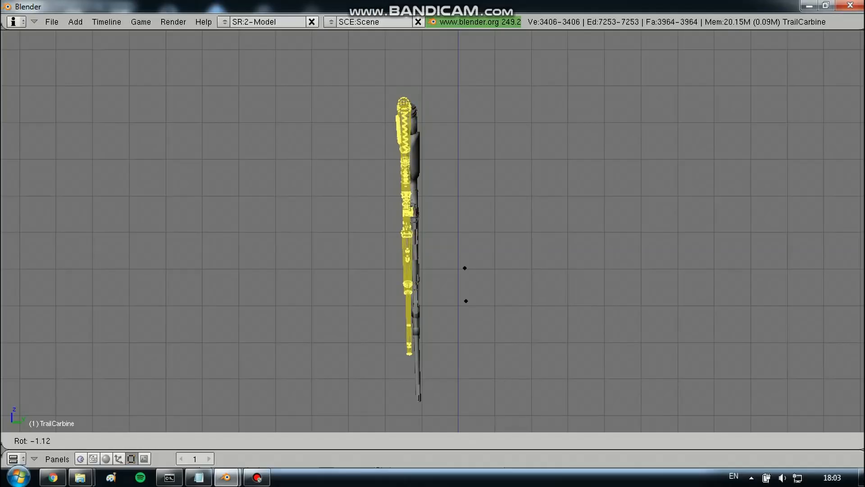
key("Return")
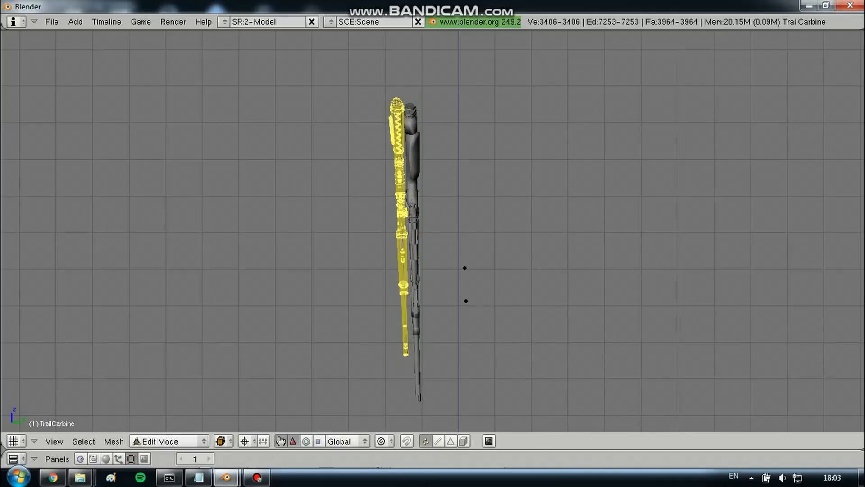
key("g")
key("y")
key("Return")
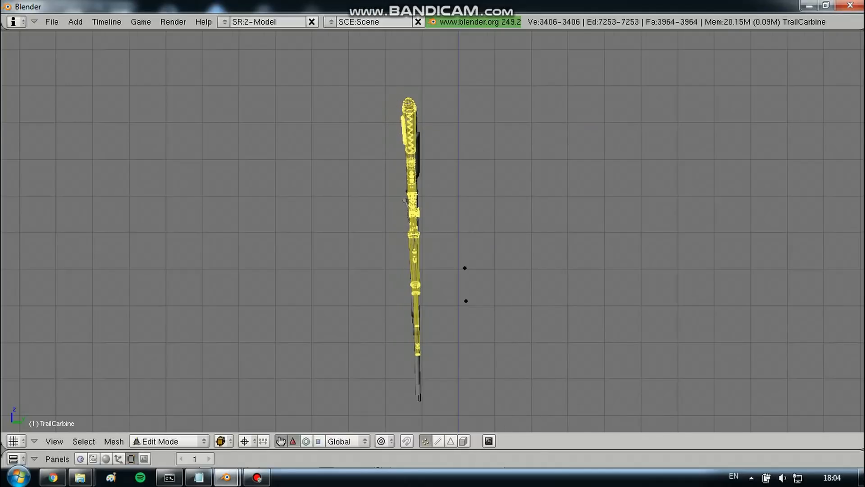
Leave Edit Mode and delete the reference hunting rifle mesh overlapping the gun.
scroll(432, 231, "down", 5)
scroll(433, 231, "up", 5)
key("KP_5")
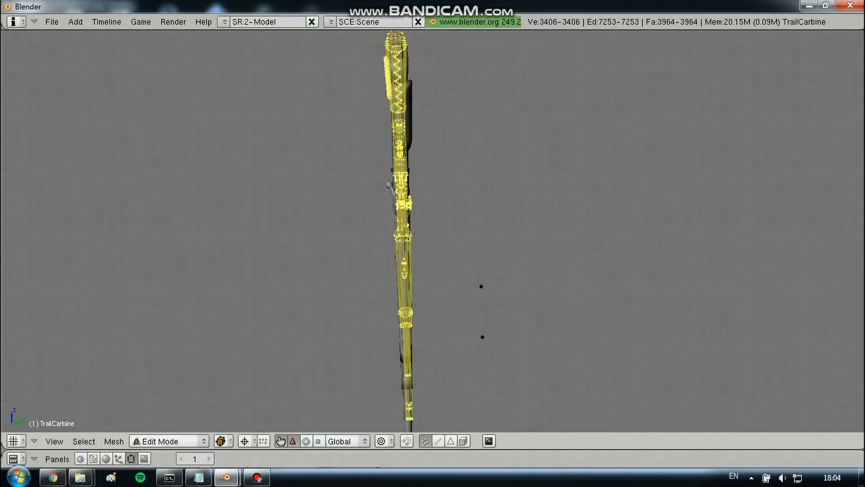
middle_click_drag(432, 232, 279, 255)
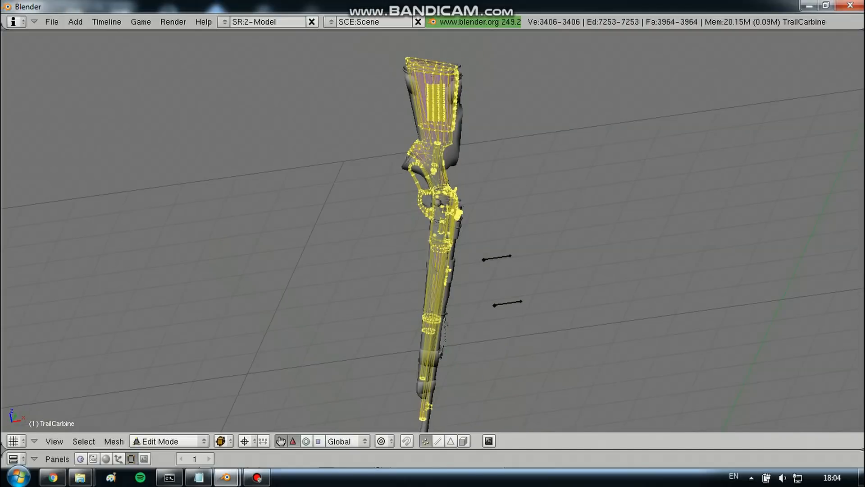
key("Tab")
middle_click_drag(432, 255, 433, 206, "shift")
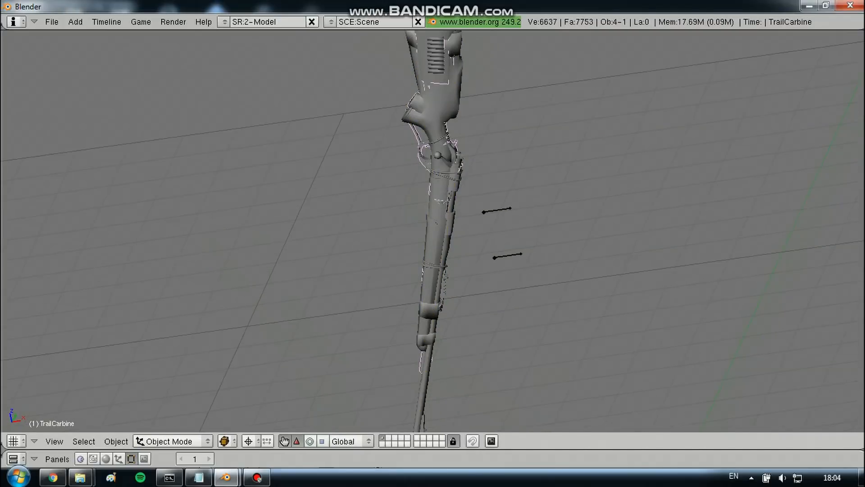
scroll(433, 231, "down", 3)
scroll(432, 230, "up", 2)
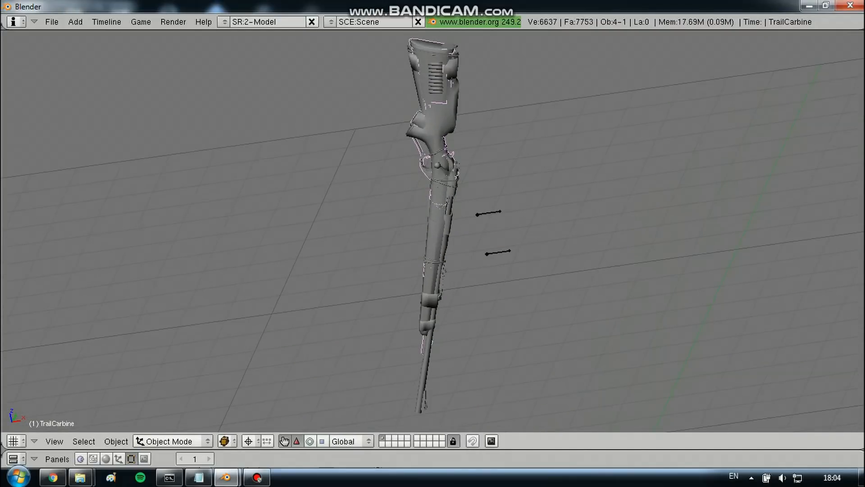
right_click(436, 216)
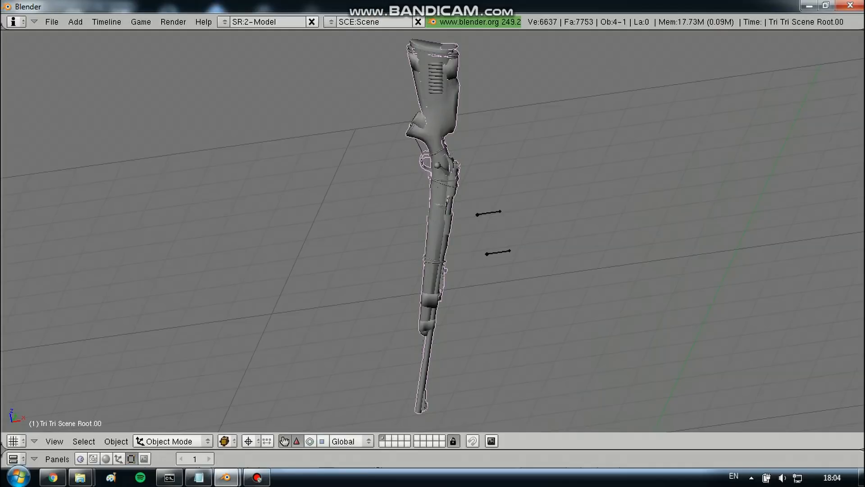
key("x")
key("Return")
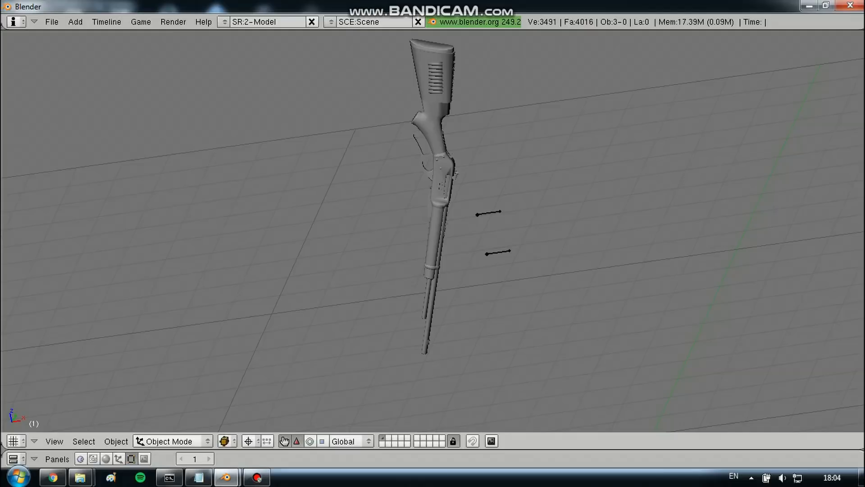
Display the scene in wireframe and delete the small box-shaped mesh hidden inside the gun's receiver.
right_click(436, 216)
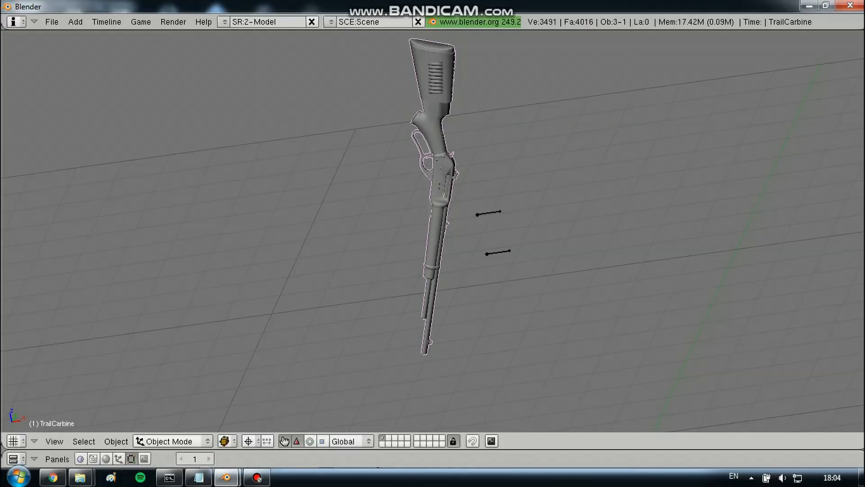
key("z")
scroll(432, 230, "up", 6)
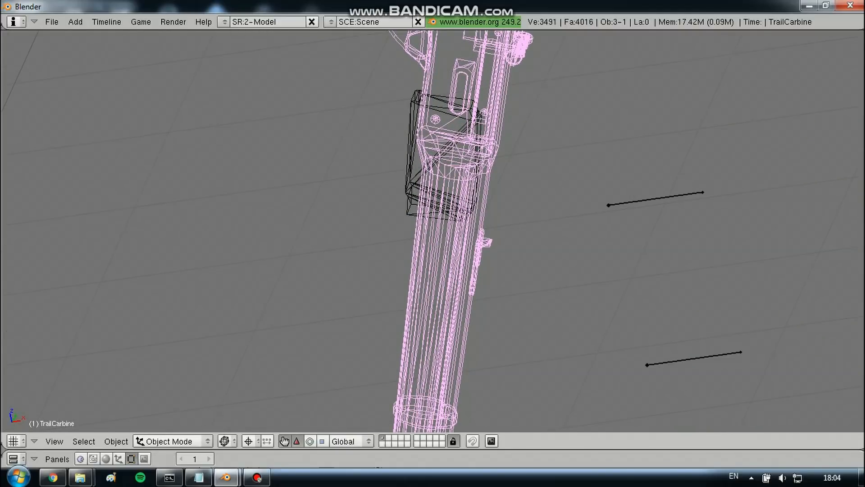
right_click(411, 160)
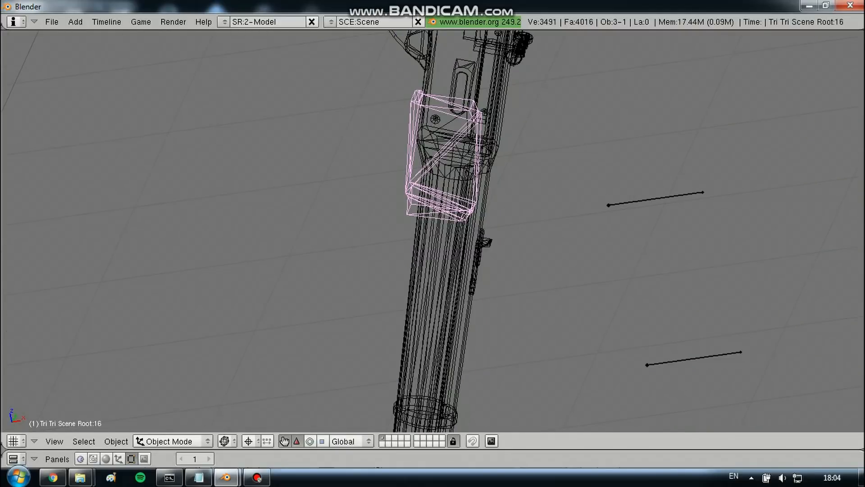
key("x")
scroll(437, 217, "down", 5)
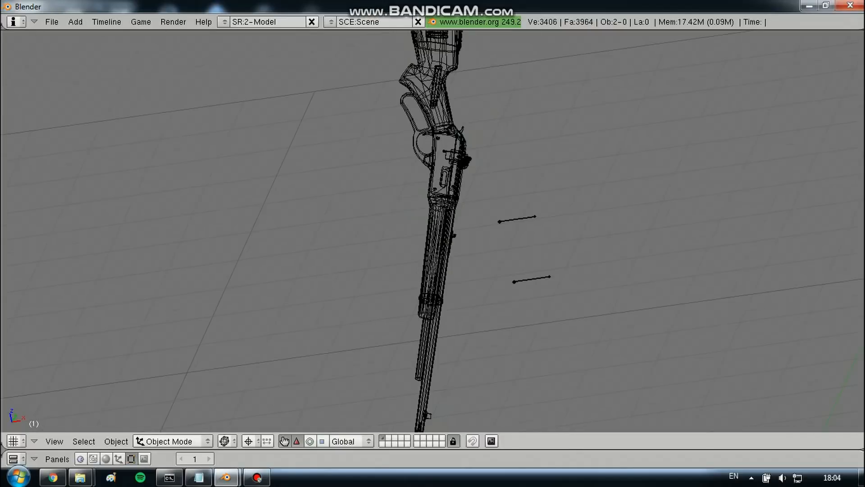
Restore solid shading and parent the TrailCarbine mesh to the Scene Root armature, creating the vertex groups from bone heat.
right_click(437, 216)
mouse_move(437, 216)
middle_mouse_down()
mouse_move(382, 220)
mouse_move(419, 275)
mouse_move(469, 225)
mouse_move(455, 214)
mouse_move(509, 219)
mouse_move(457, 248)
middle_mouse_up()
key("z")
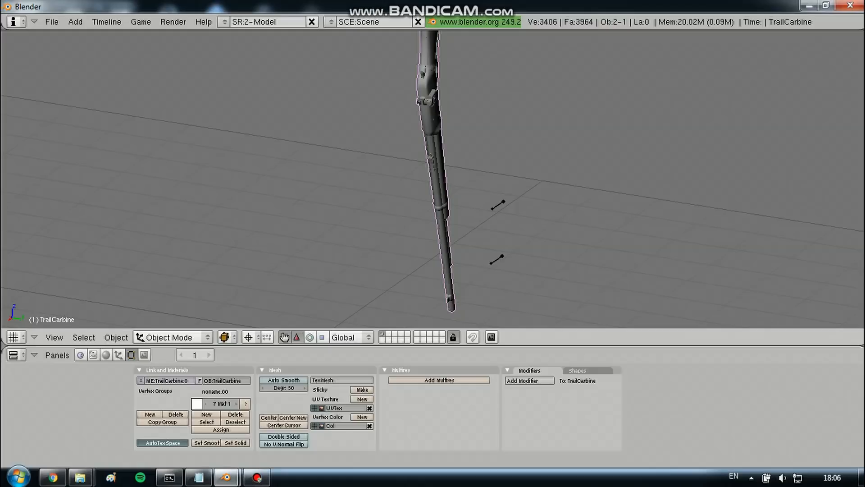
right_click(498, 206, "shift")
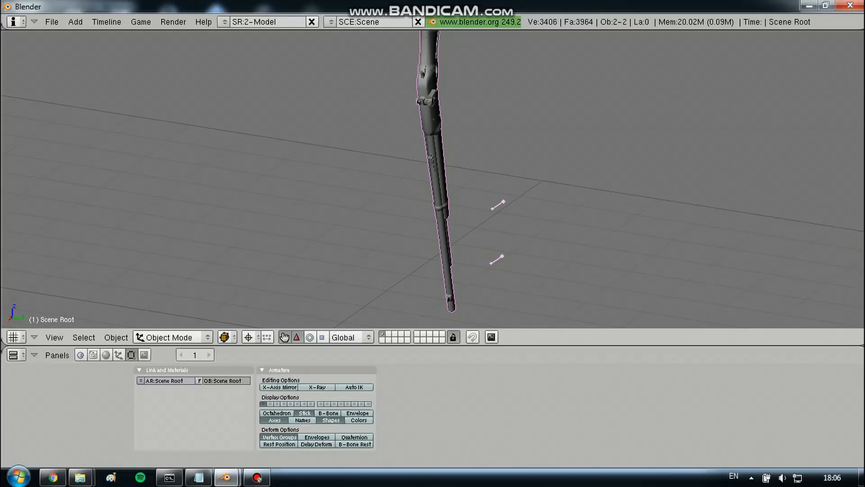
key("ctrl+p")
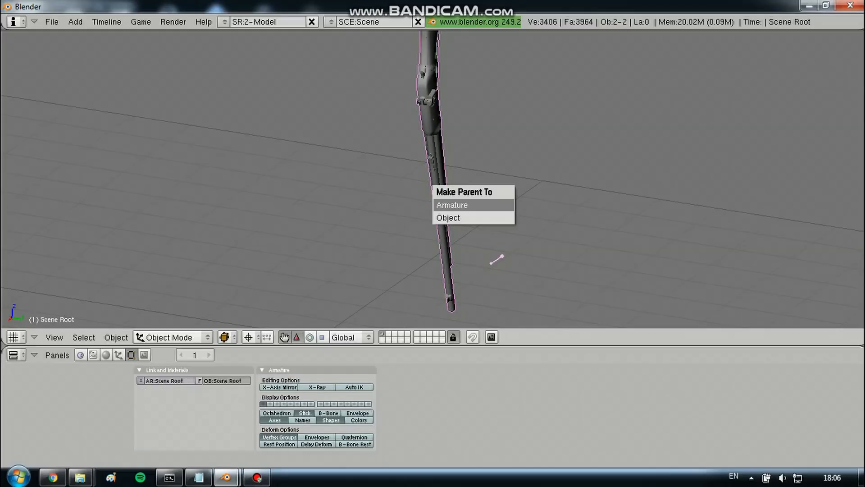
key("Return")
key("Return")
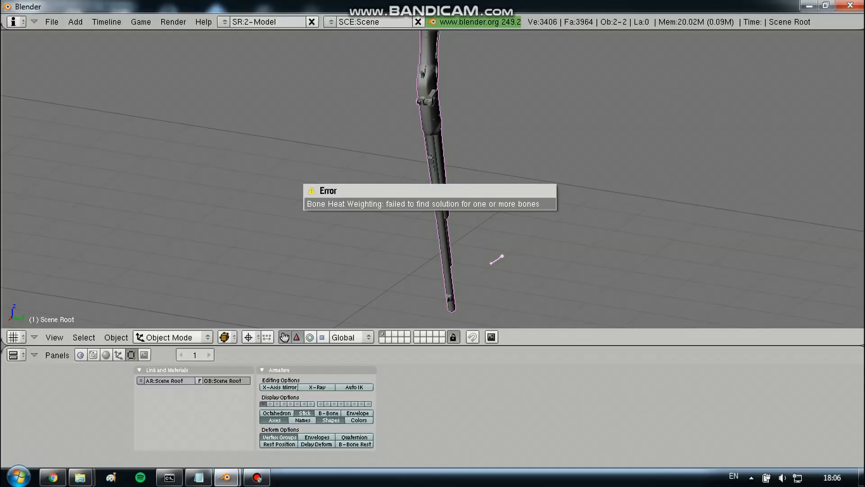
key("Return")
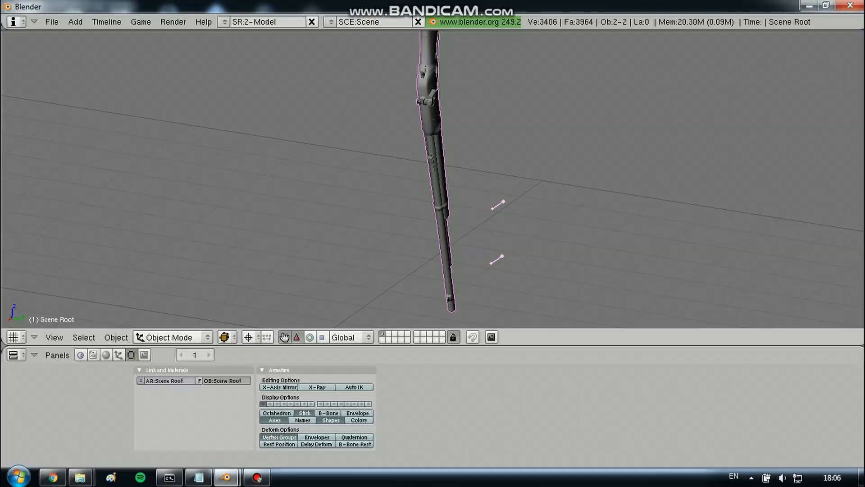
Select only the Scene Root armature and put it into Pose Mode.
key("a")
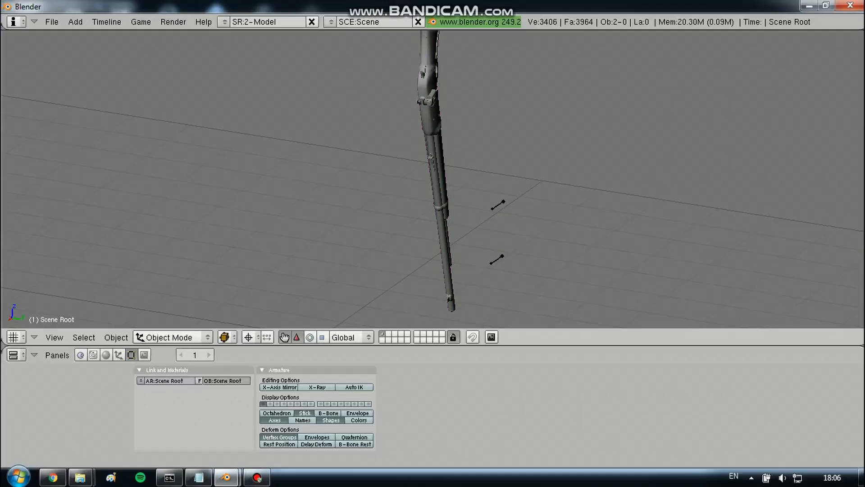
right_click(497, 260)
left_click(170, 337)
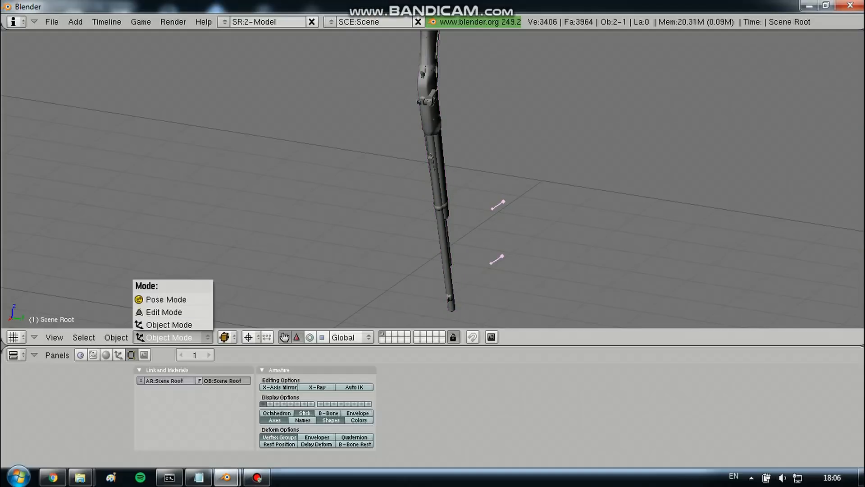
left_click(164, 299)
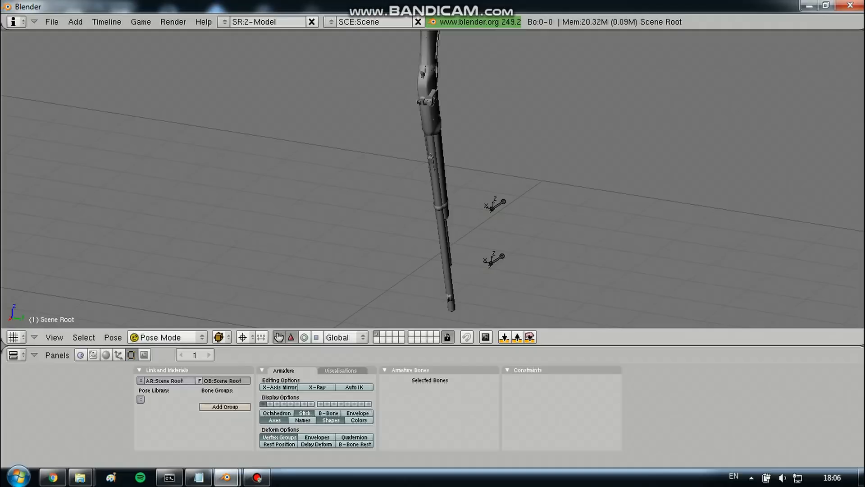
Assign all gun vertices at weight 1.000 to the Bip01 Spine1 and Bip01 Spine2 groups, and switch the mesh to Weight Paint mode.
right_click(438, 181, "shift")
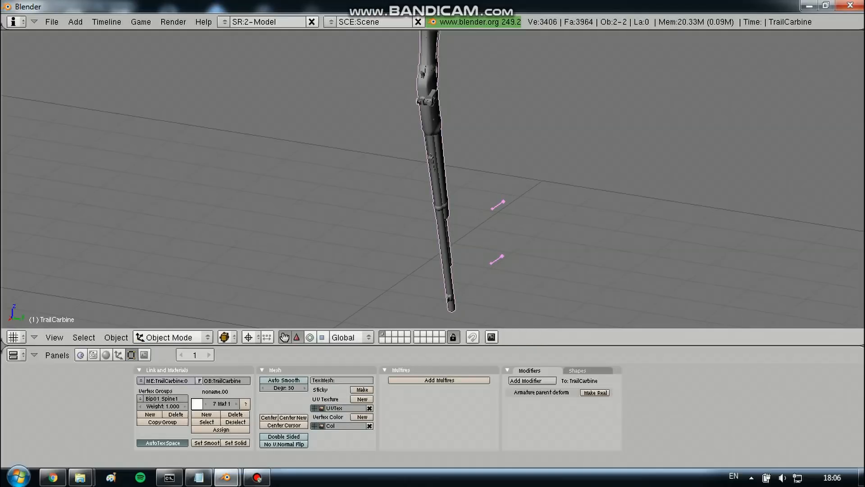
left_click(170, 337)
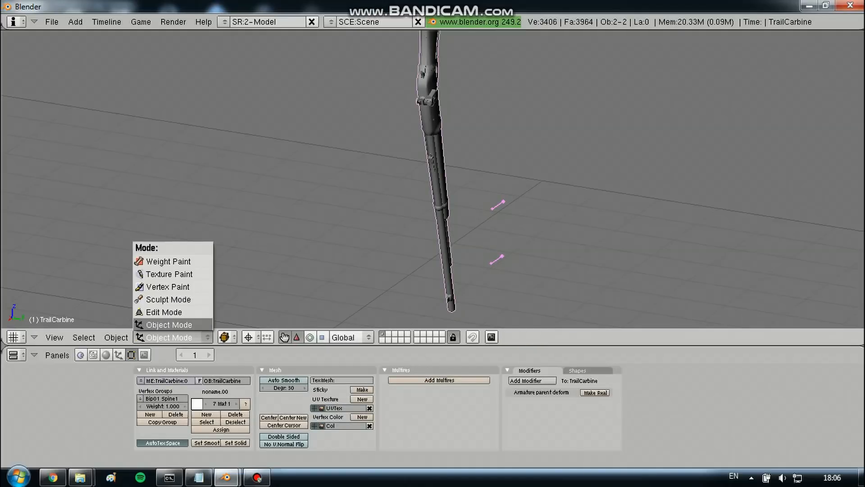
left_click(164, 313)
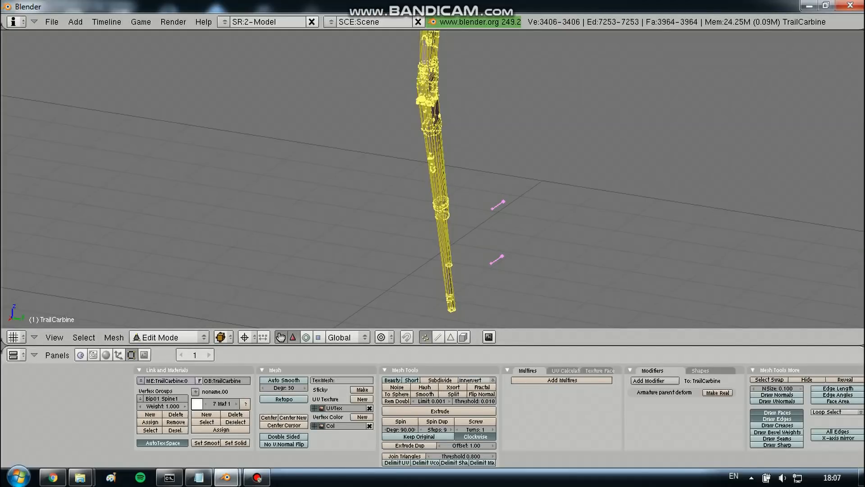
left_click(150, 422)
left_click(140, 399)
left_click(156, 385)
left_click(150, 423)
left_click(167, 337)
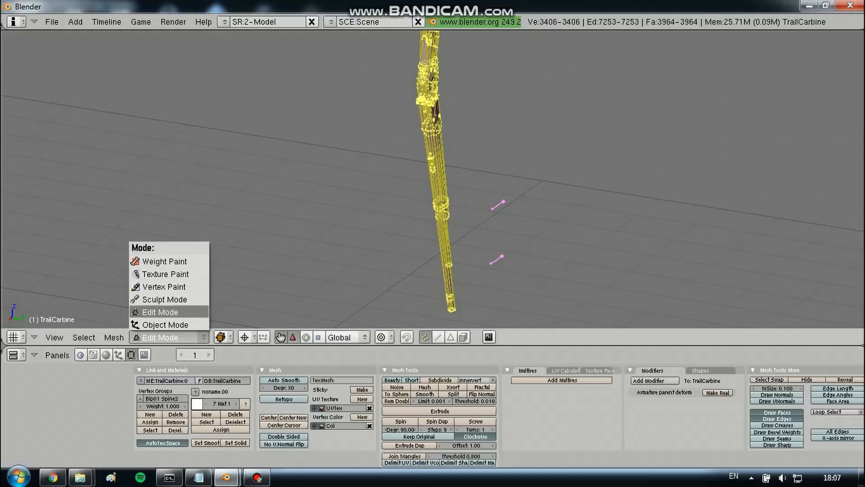
left_click(165, 261)
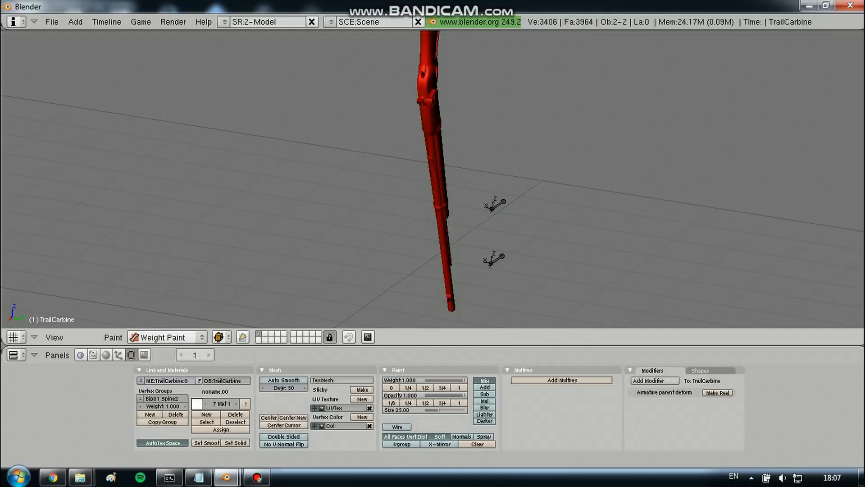
Check the gun's weights for both spine bones in Weight Paint mode and return the mesh to Object Mode.
right_click(498, 205)
right_click(496, 258)
right_click(498, 205)
right_click(496, 258)
right_click(498, 205)
left_click(166, 336)
left_click(154, 324)
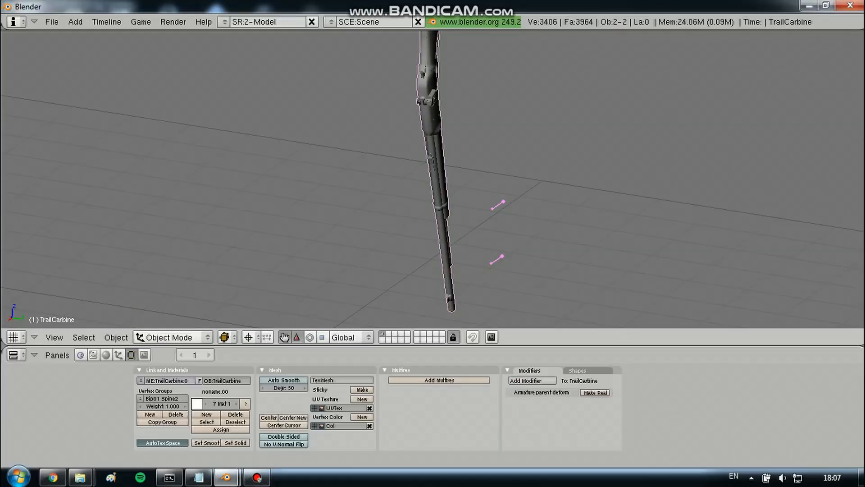
Enlarge the 3D view and select everything in the scene, both the gun mesh and the armature.
middle_click_drag(459, 171, 414, 208)
left_click_drag(432, 346, 433, 449)
key("a")
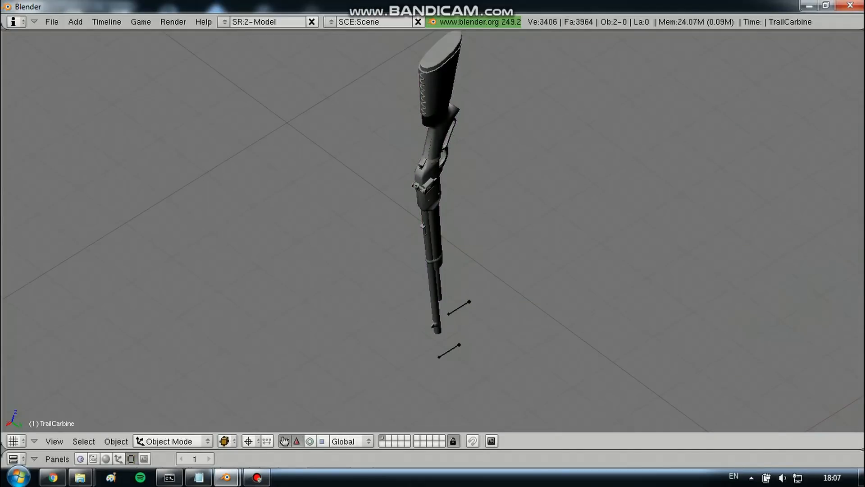
right_click(430, 194)
key("a")
key("a")
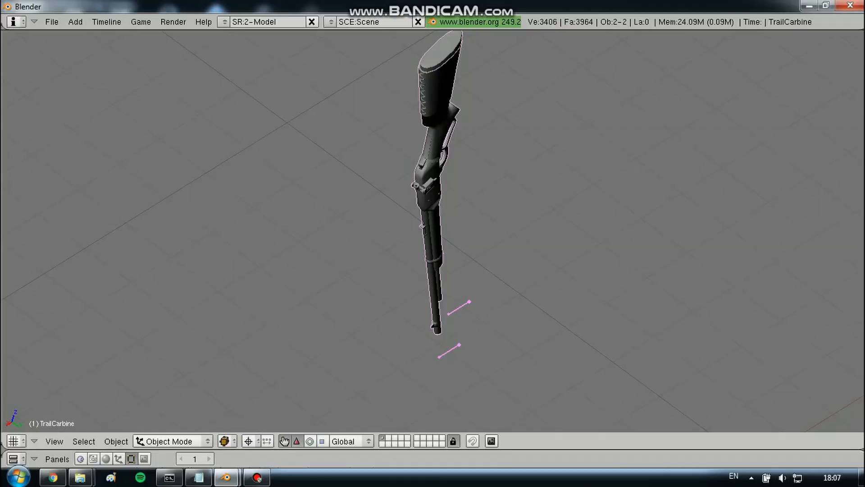
Start a NetImmerse/Gamebryo (.nif & .kf & .egm) export with the file name brushgun.nif.
left_click(52, 22)
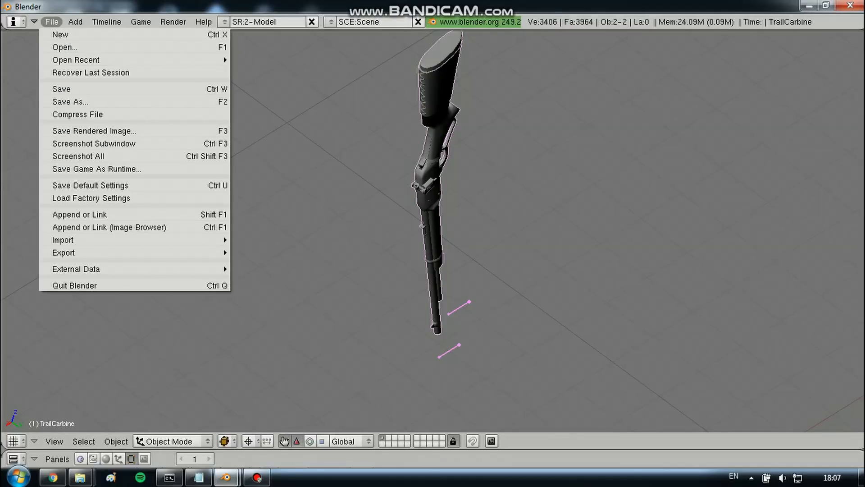
mouse_move(135, 253)
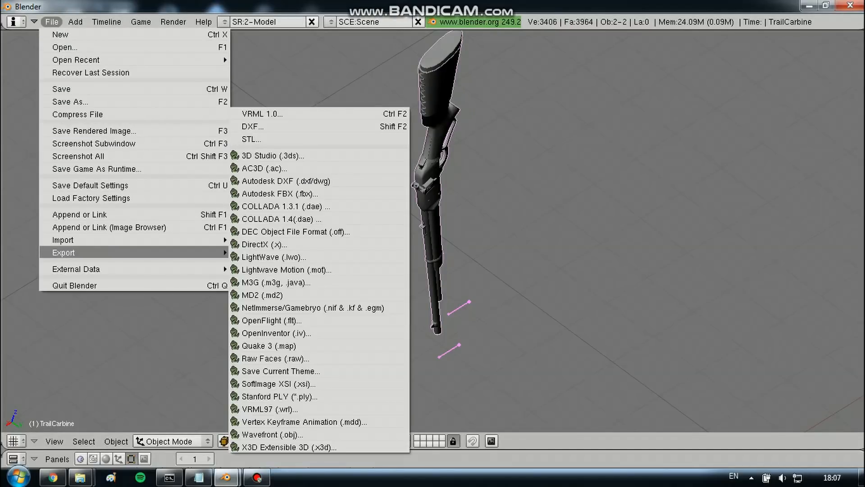
left_click(311, 307)
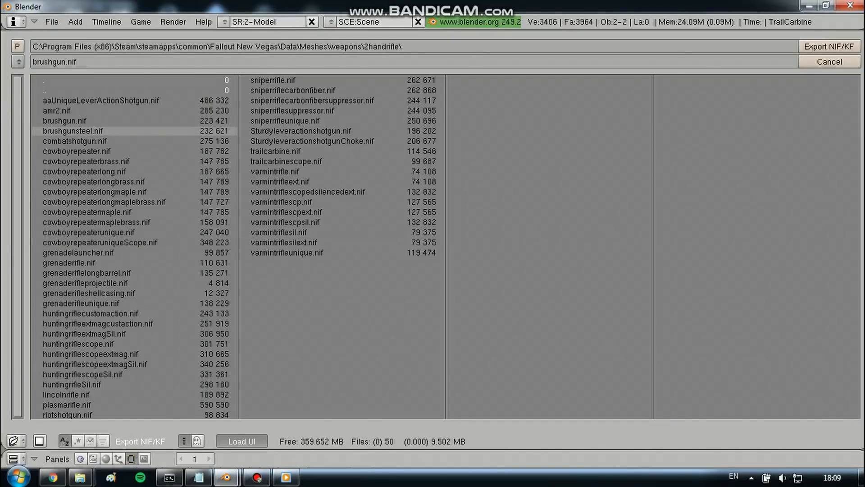
left_click(349, 47)
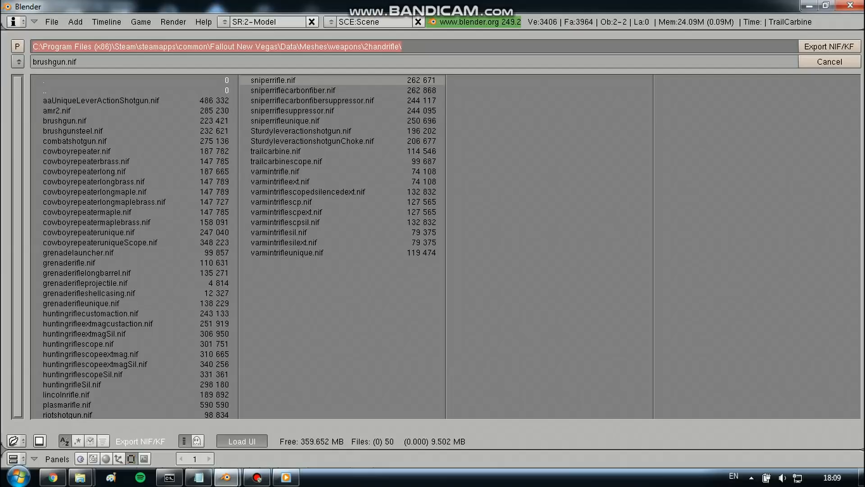
left_click(135, 121)
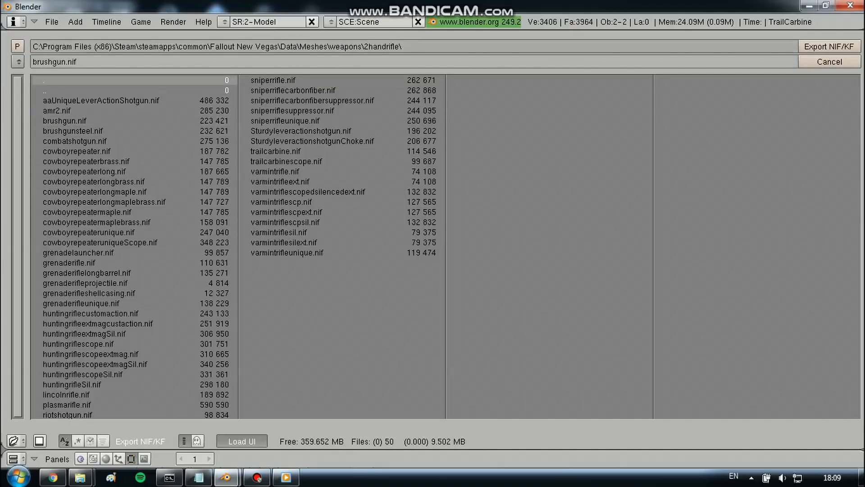
left_click(136, 62)
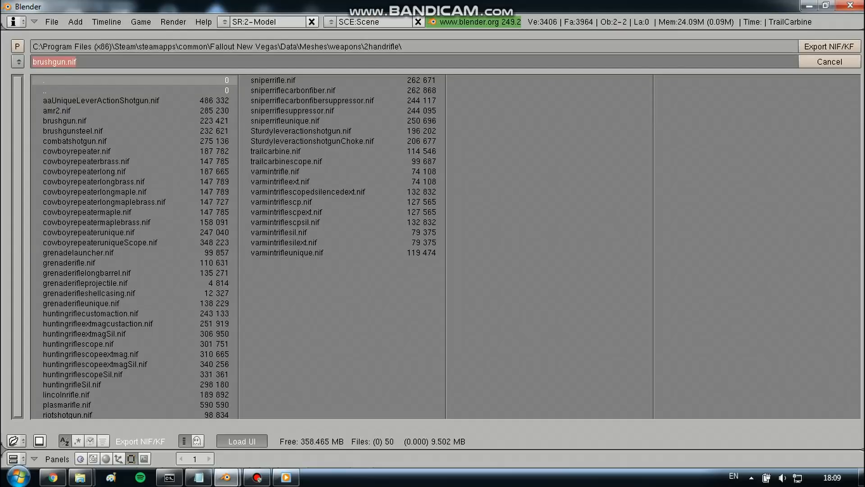
key("Return")
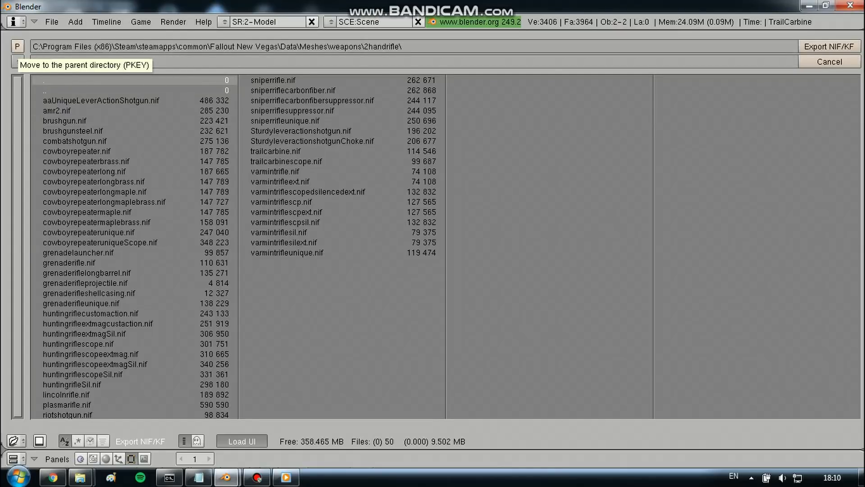
Export brushgun.nif to Data\Meshes\Holsters\RifleLeft\weapons\2handrifle with the Fallout 3 geometry-only settings.
left_click(17, 46)
left_click(17, 46)
left_click(180, 47)
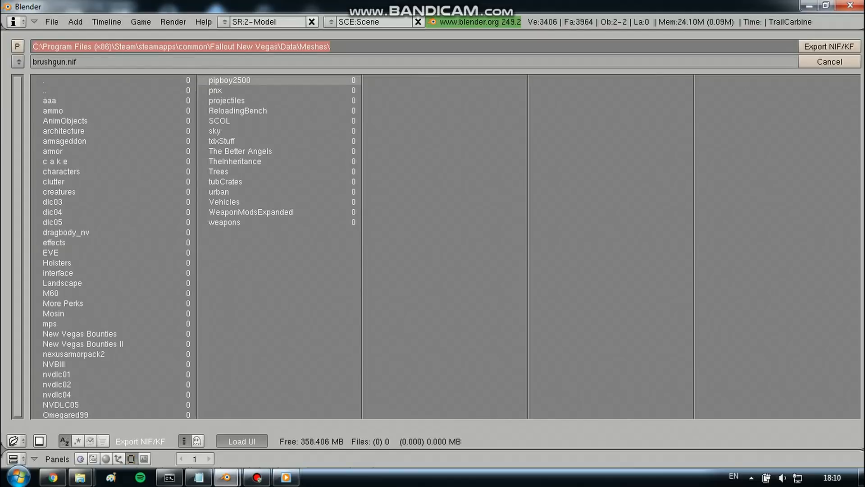
key("Return")
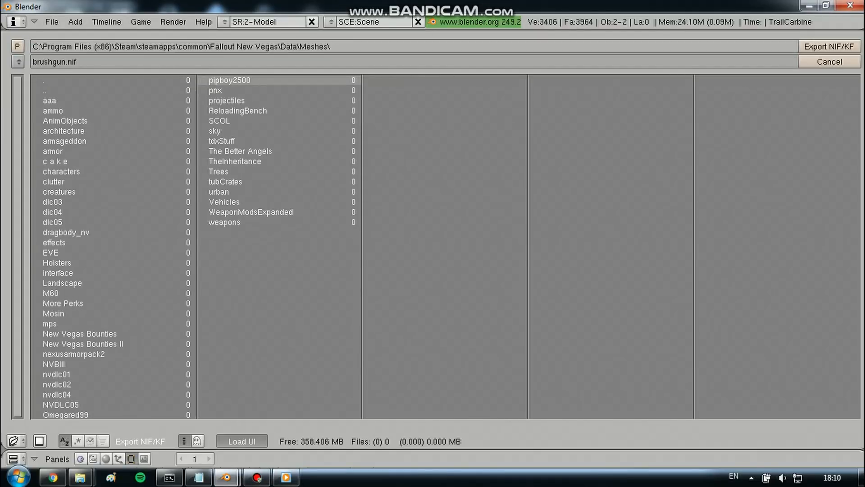
left_click(57, 263)
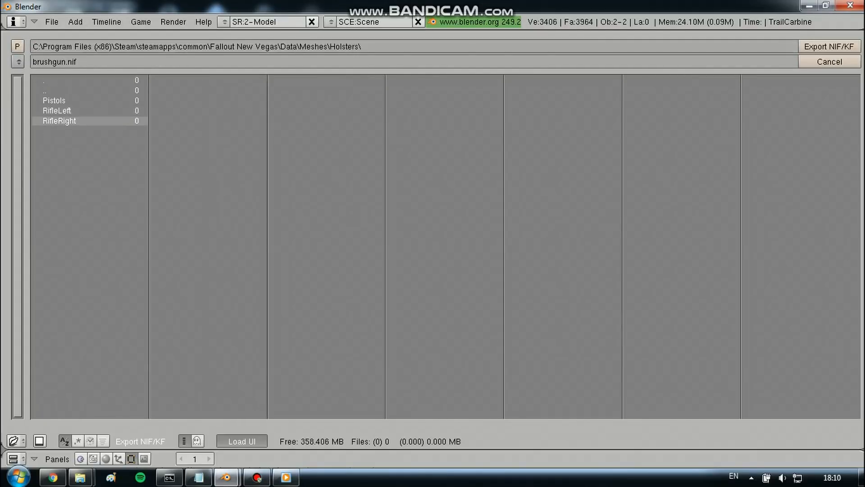
left_click(57, 111)
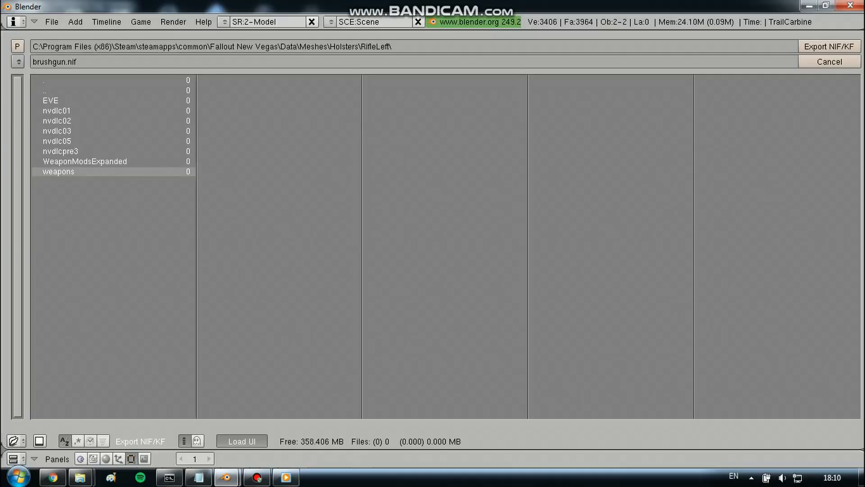
left_click(58, 171)
left_click(57, 110)
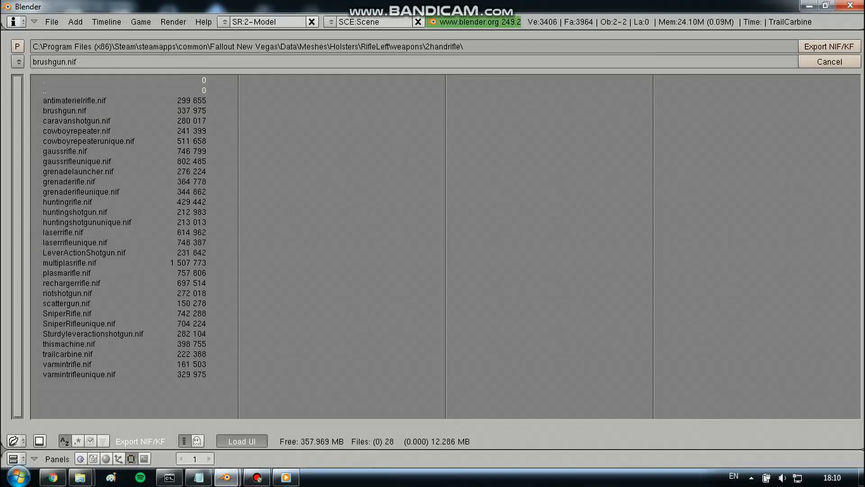
left_click(829, 47)
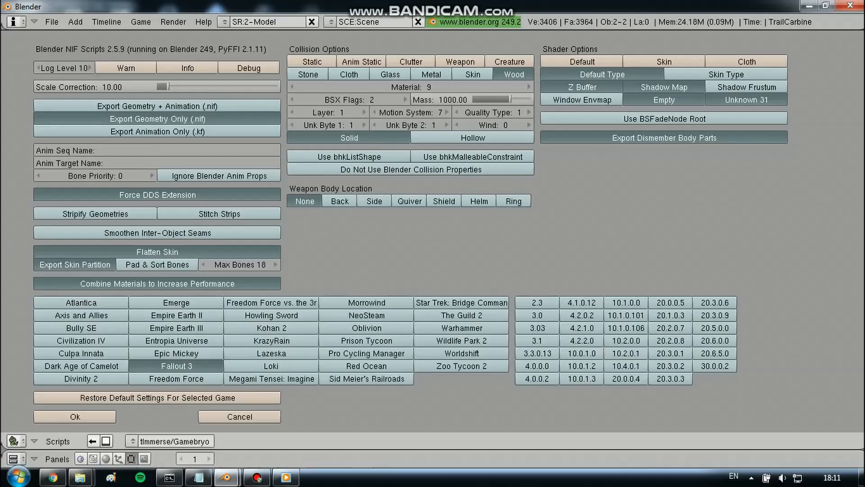
left_click(75, 417)
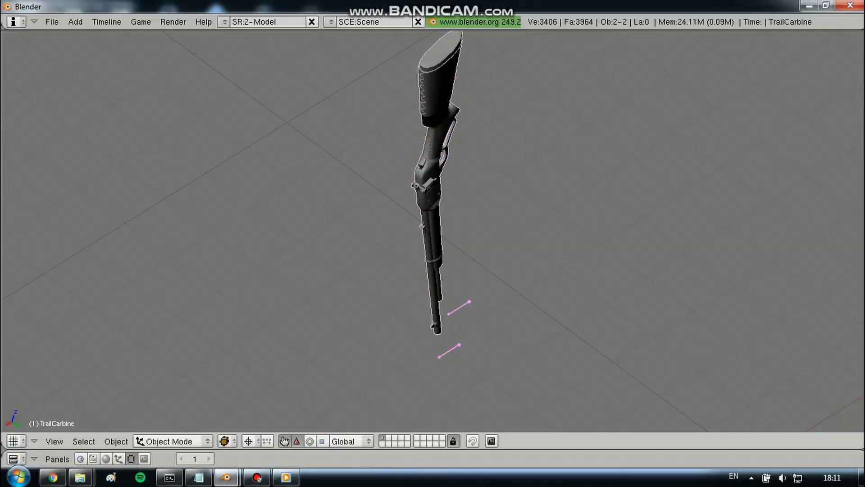
scroll(433, 230, "down", 3)
middle_click_drag(433, 230, 438, 174)
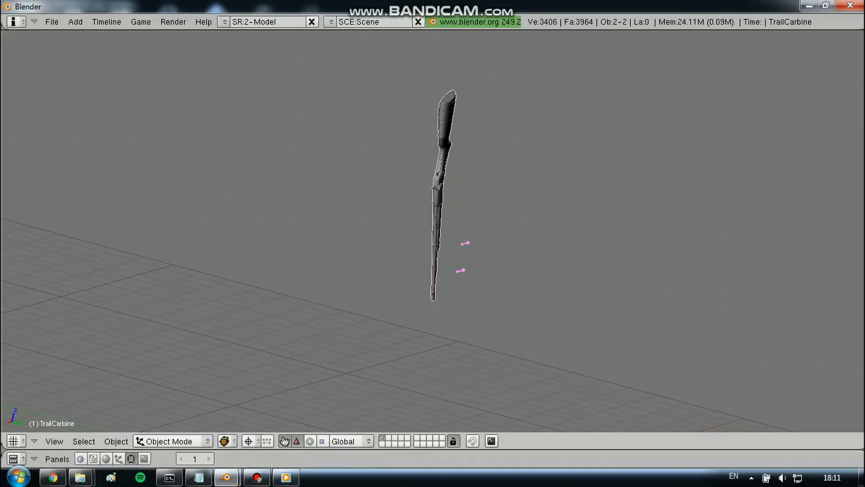
middle_click_drag(504, 216, 437, 200)
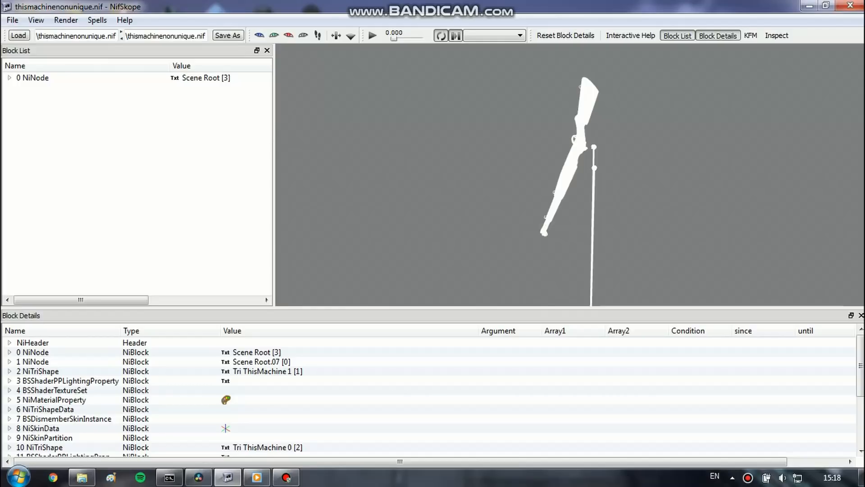
Switch to NifSkope, inspect the rifle in thismachinenonunique.nif and expand its block hierarchy.
left_click_drag(432, 180, 721, 178)
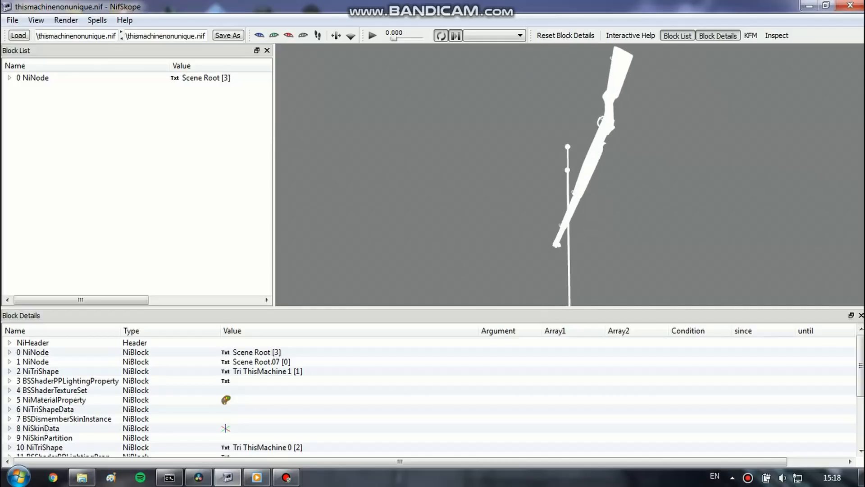
left_click(593, 151)
left_click_drag(594, 151, 784, 155)
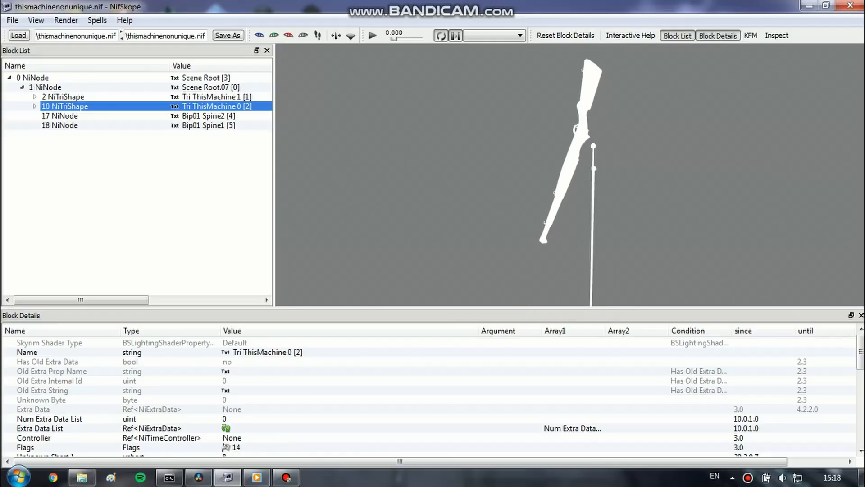
left_click(9, 78)
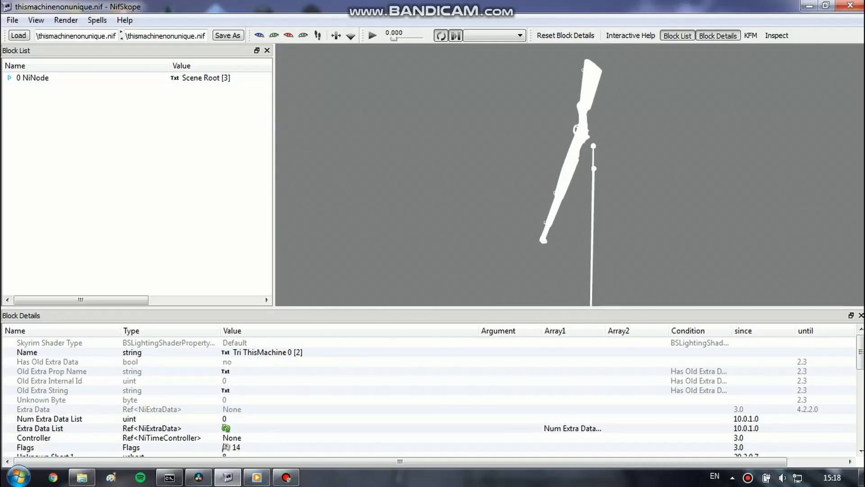
left_click(9, 78)
Examine the outer Scene Root node, the nested Scene Root.07 node and the Bip01 Spine1 node under it.
left_click(31, 77)
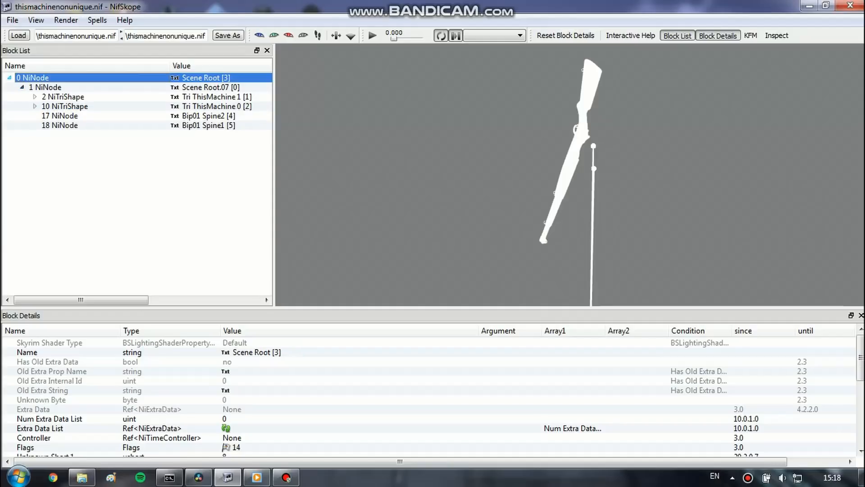
left_click(45, 87)
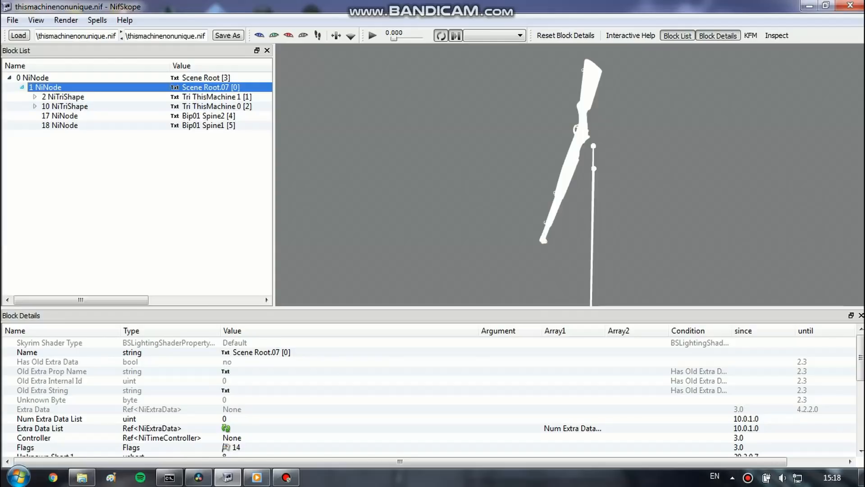
left_click(32, 77)
left_click(45, 87)
left_click(32, 77)
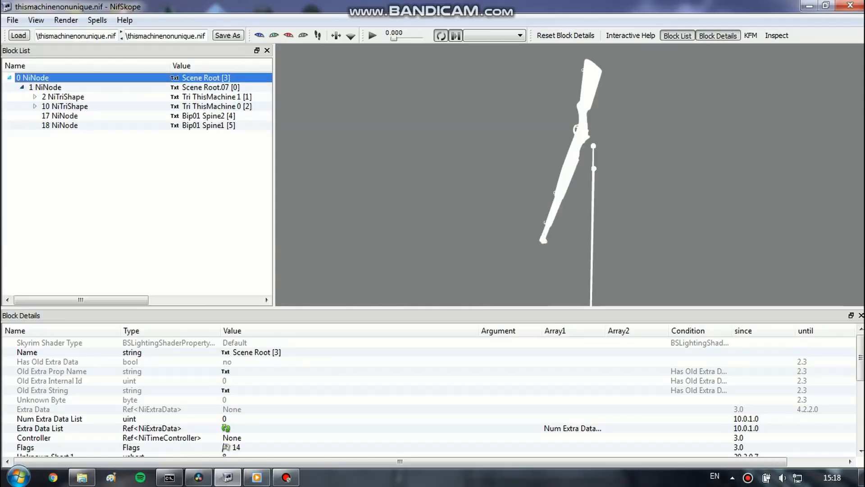
left_click(45, 87)
left_click(33, 78)
left_click(45, 87)
left_click(33, 78)
left_click(45, 87)
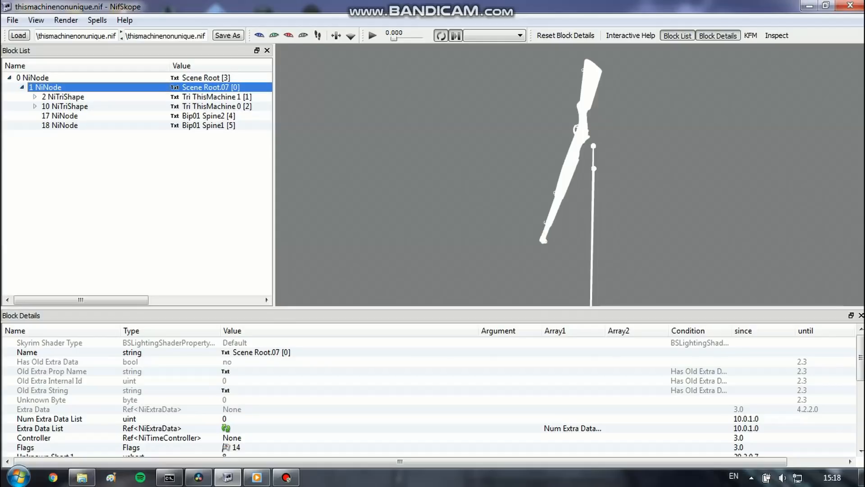
left_click(32, 77)
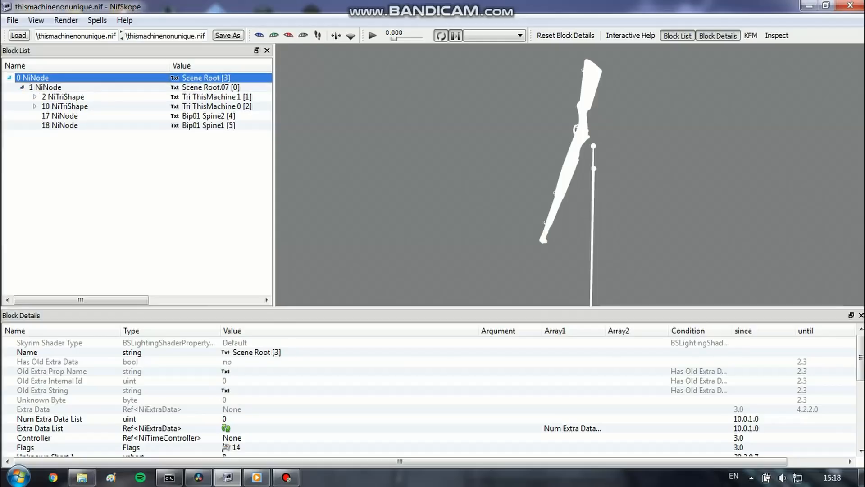
left_click(45, 88)
left_click(32, 78)
left_click(45, 87)
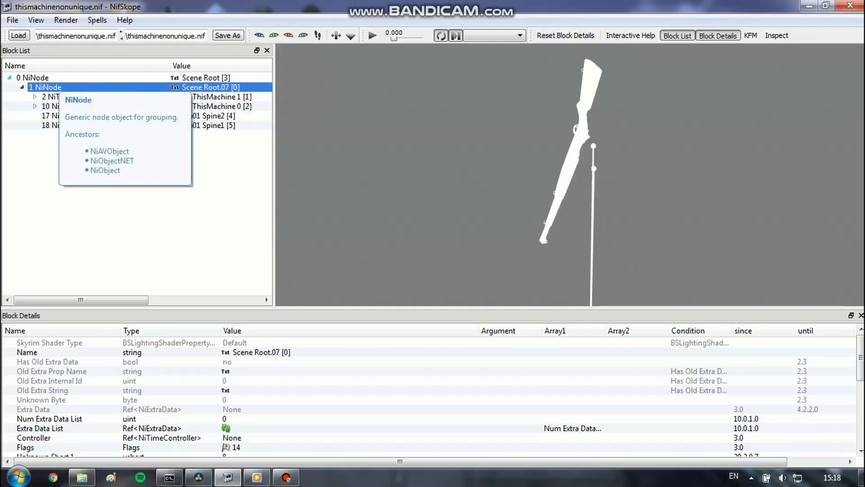
left_click(57, 78)
left_click(57, 87)
left_click(56, 79)
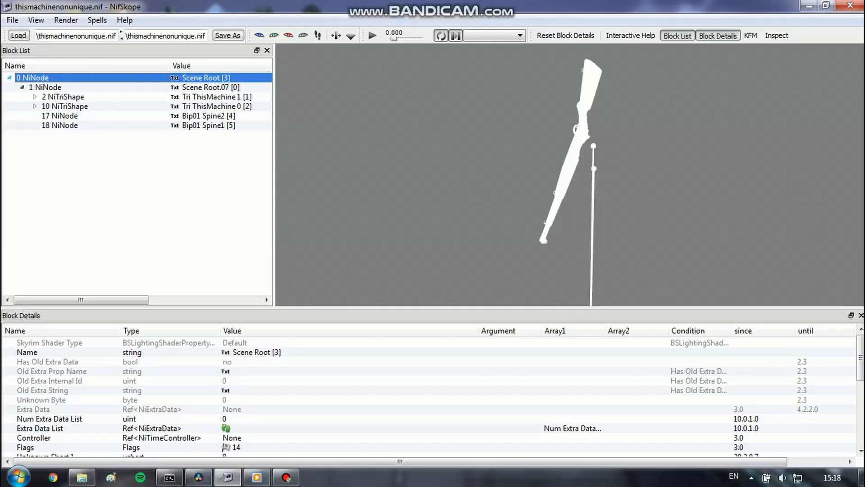
left_click(45, 86)
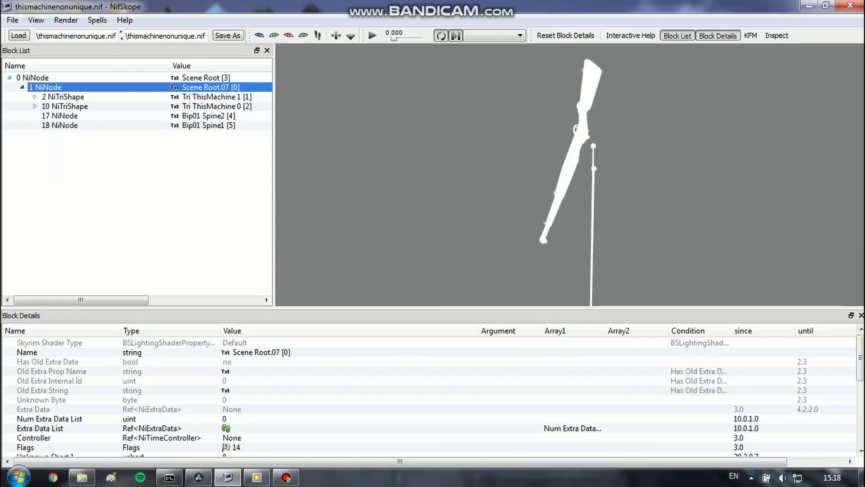
left_click(50, 78)
left_click(50, 87)
left_click(60, 125)
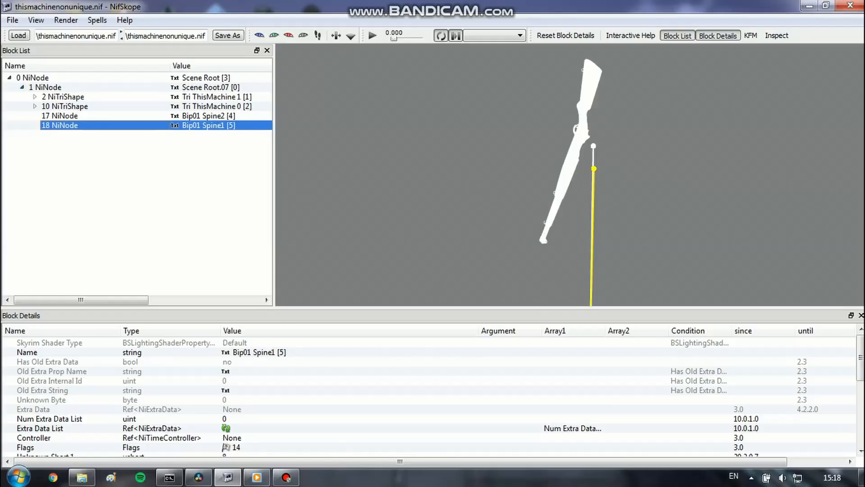
left_click(49, 78)
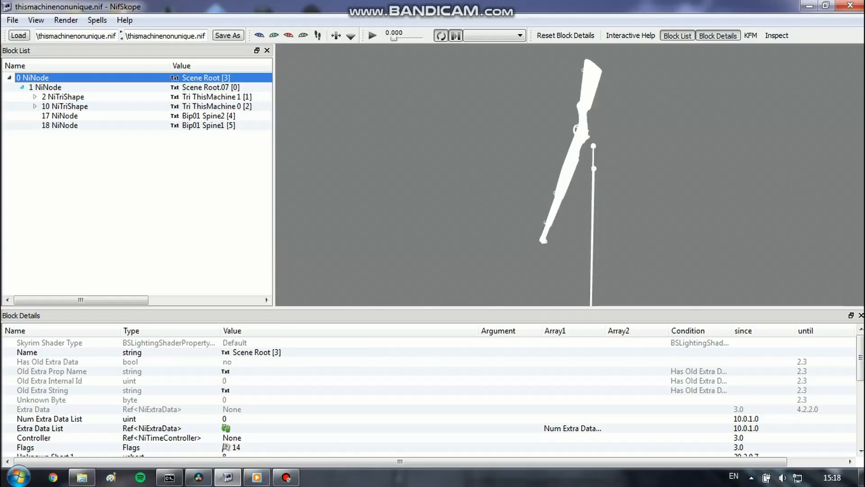
Remove only the outer Scene Root block, leaving its Scene Root.07 branch in the file.
double_click(45, 87)
left_click(45, 77)
right_click(47, 78)
mouse_move(79, 126)
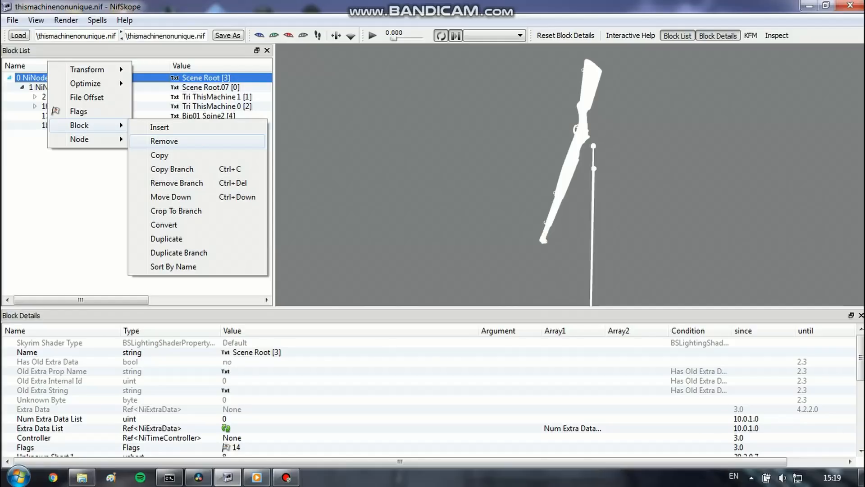
left_click(164, 141)
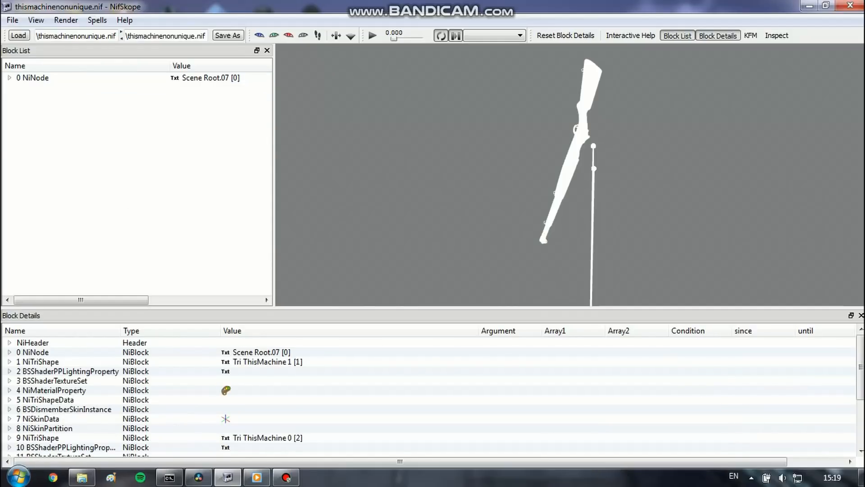
Save the edited mesh over thismachinenonunique.nif in Holsters\RifleRight\nvdlc05\weapons\2handrifle, replacing the existing file.
left_click(228, 36)
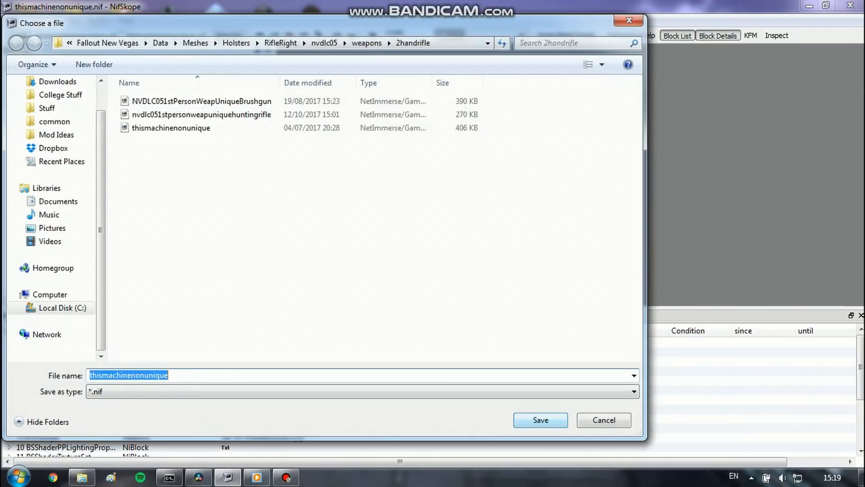
left_click(540, 420)
left_click(470, 242)
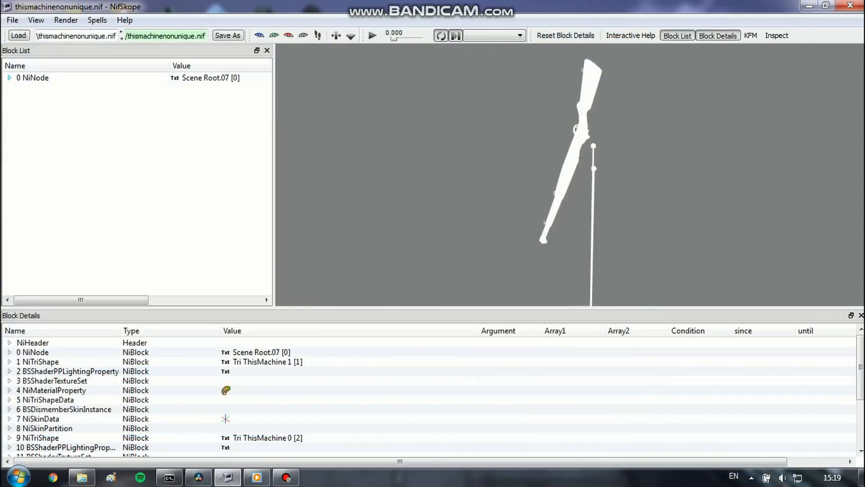
Examine the Scene Root.07 node with its two ThisMachine NiTriShape blocks, and the rifle's placement beside the spine nodes from several sides.
left_click(9, 78)
left_click(32, 78)
left_click(50, 87)
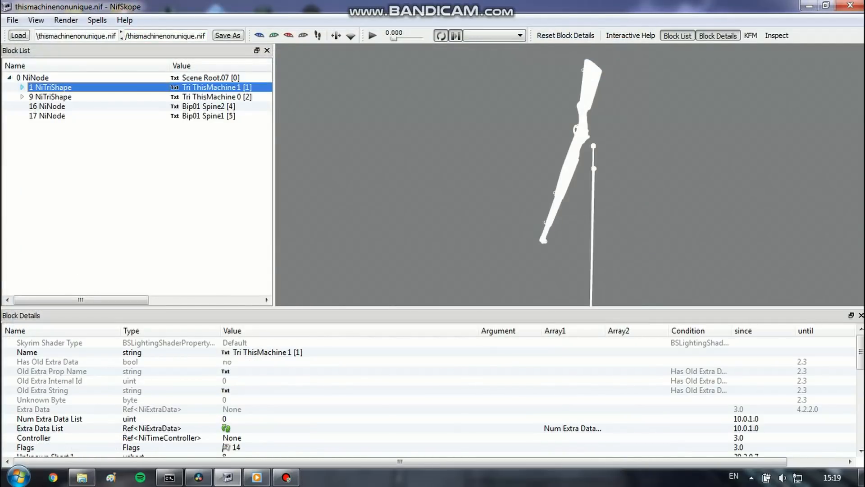
left_click(50, 97)
left_click(33, 78)
scroll(570, 175, "up", 6)
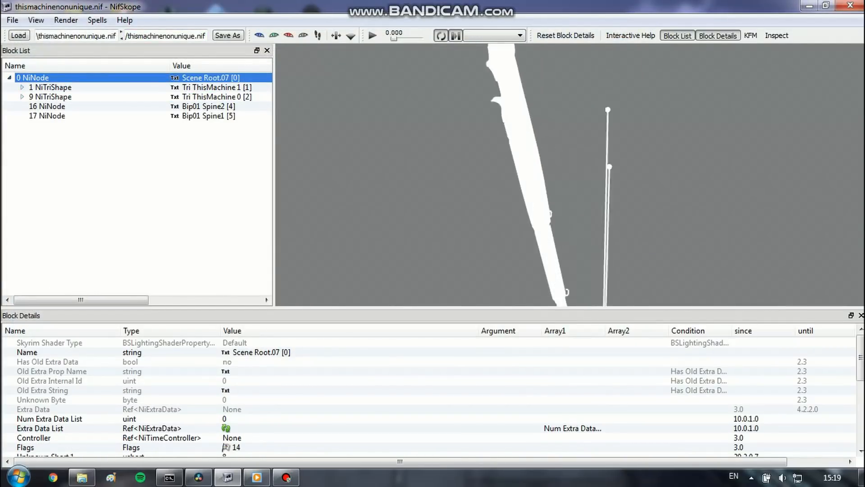
scroll(570, 175, "down", 5)
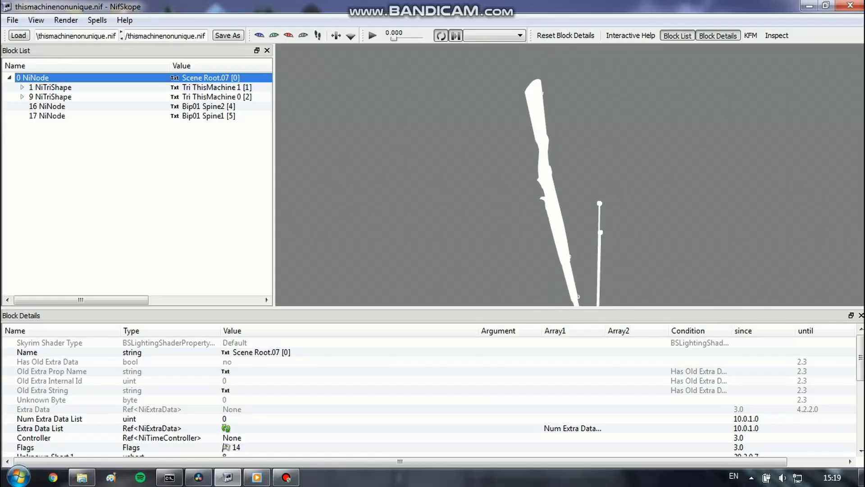
left_click_drag(570, 174, 730, 175)
scroll(570, 175, "down", 4)
middle_click_drag(570, 174, 553, 166)
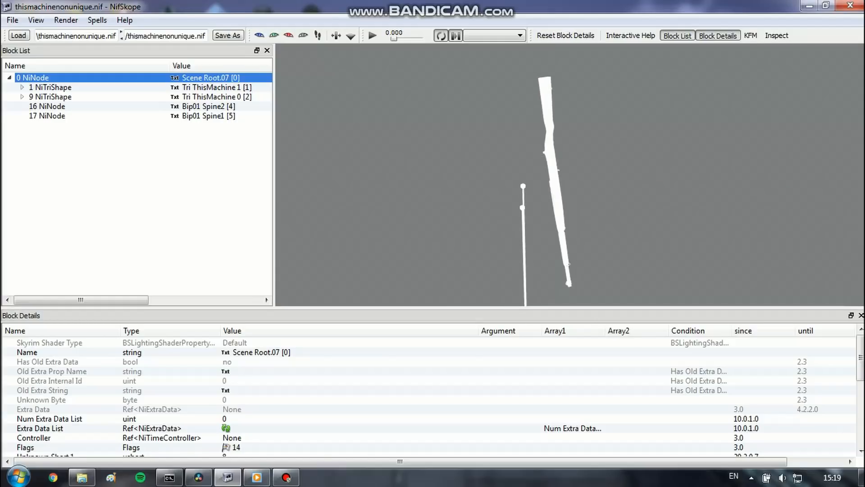
left_click_drag(570, 175, 788, 175)
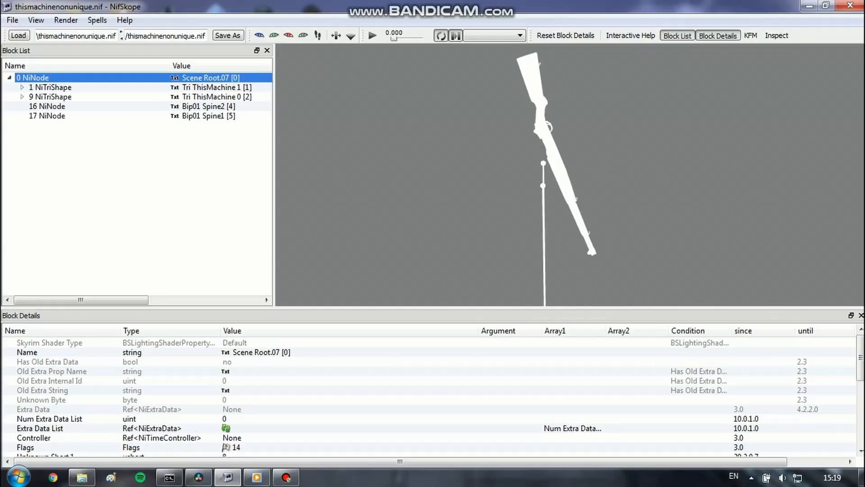